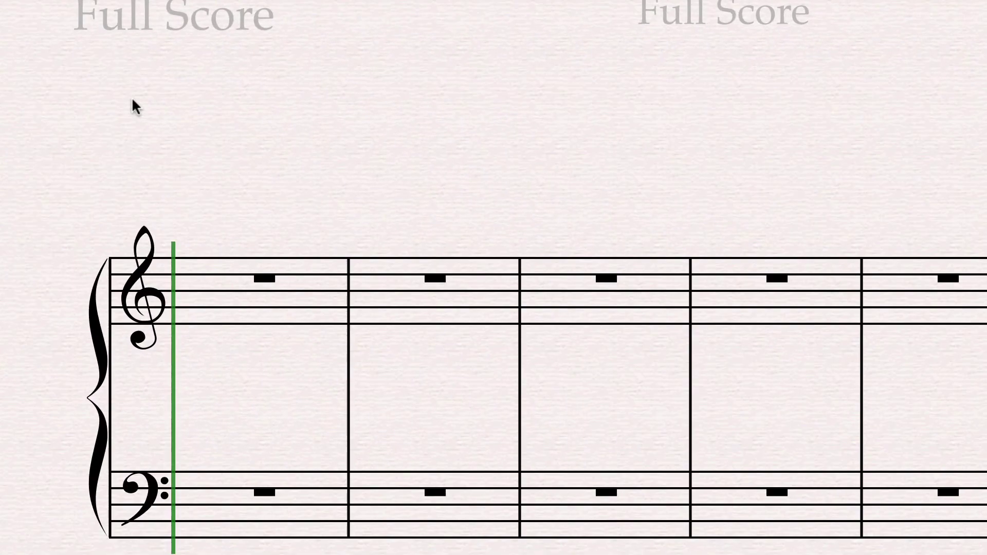
Type 'Two parts to every interval:' and 'Size and Quality' as two lines above bar 1.
{"action": "type", "text": "Two "}
{"action": "type", "text": "parts to every interval:"}
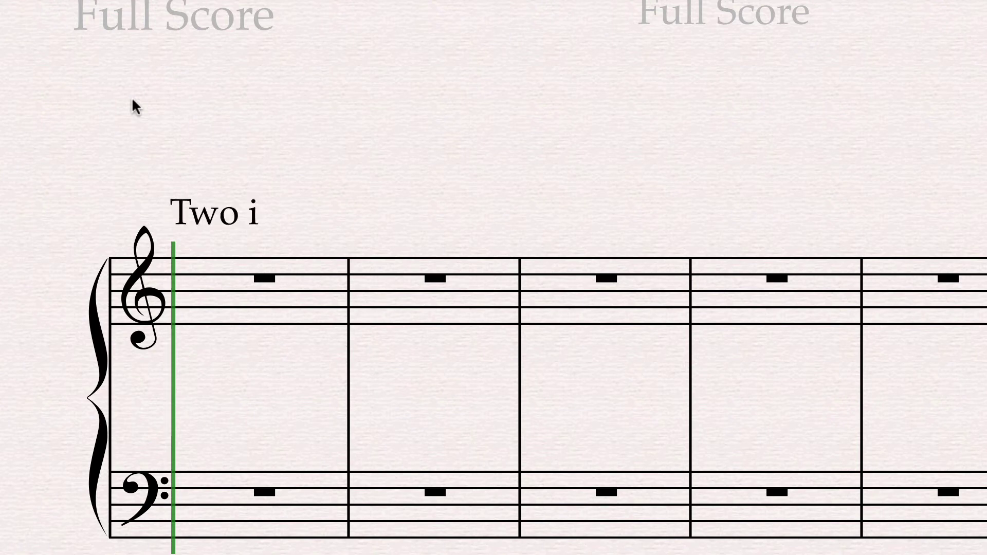
{"action": "key", "text": "Return"}
{"action": "type", "text": "Size and Quality"}
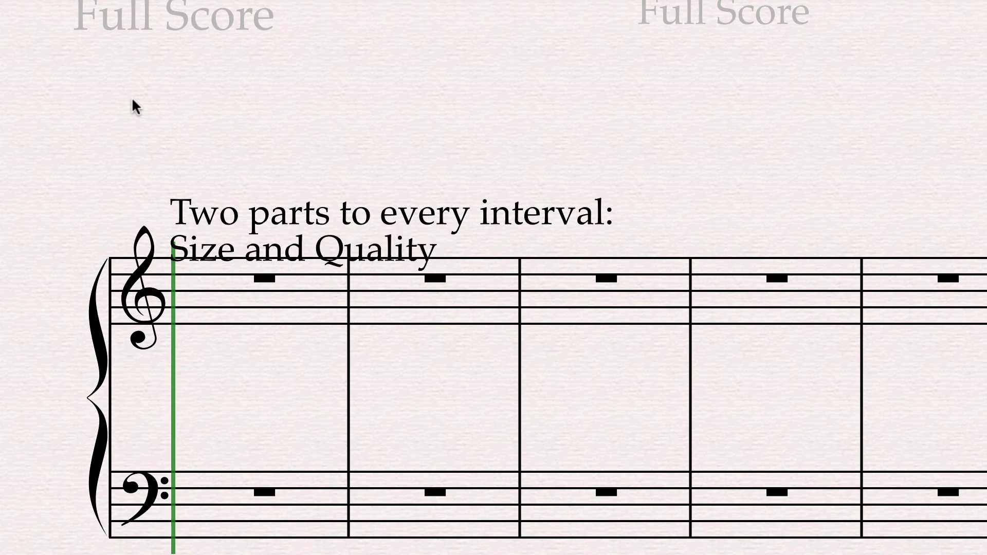
{"action": "key", "text": "Escape"}
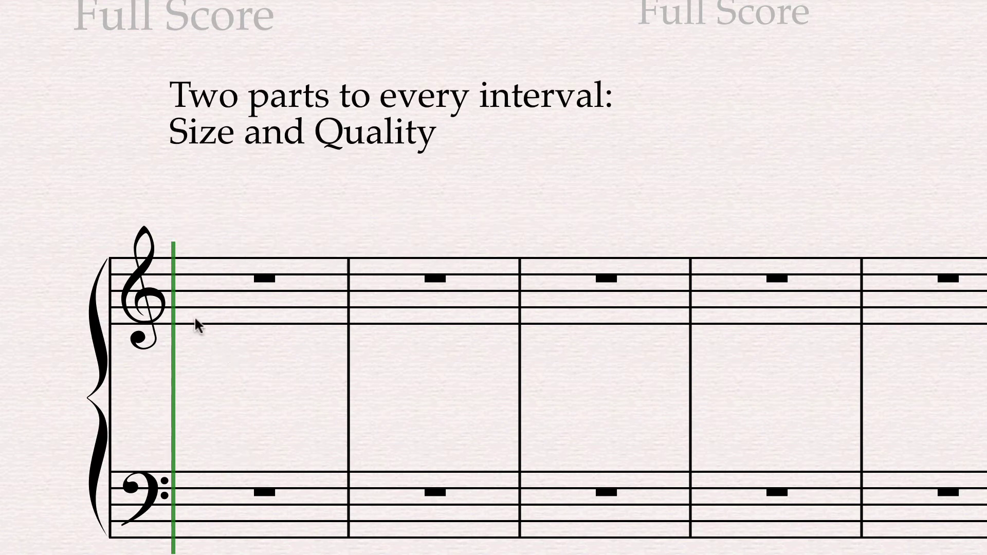
Enter a quarter-note G with a D a fifth above in bar 1, then highlight 'quality' in the lesson.
{"action": "left_click", "coordinate": [272, 279]}
{"action": "key", "text": "n"}
{"action": "key", "text": "g"}
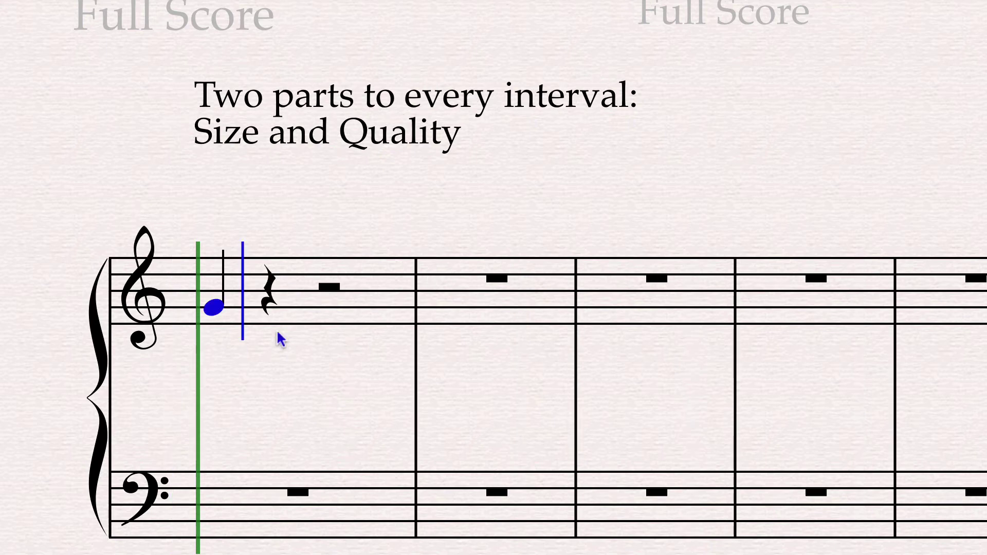
{"action": "key", "text": "5"}
{"action": "key", "text": "Escape"}
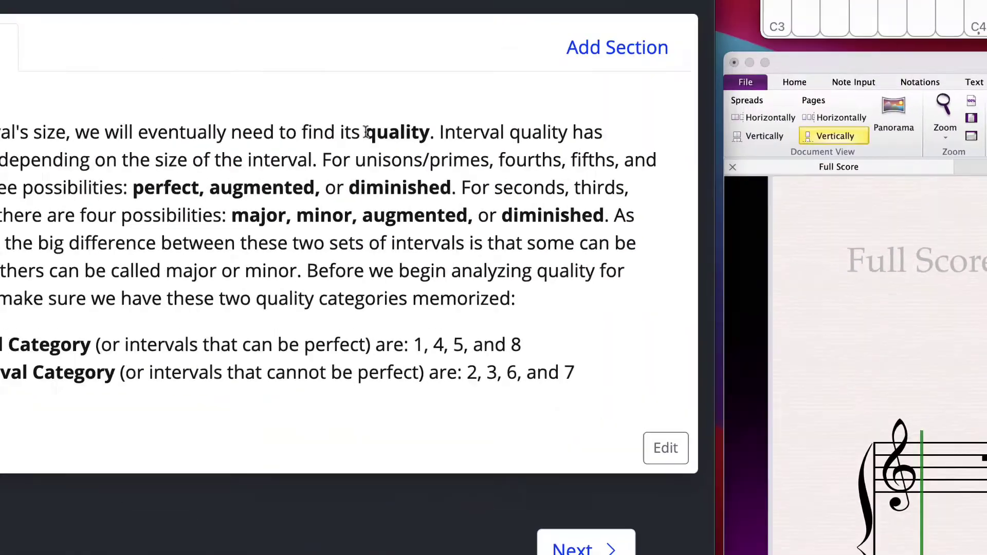
{"action": "left_click_drag", "start_coordinate": [569, 195], "coordinate": [639, 195]}
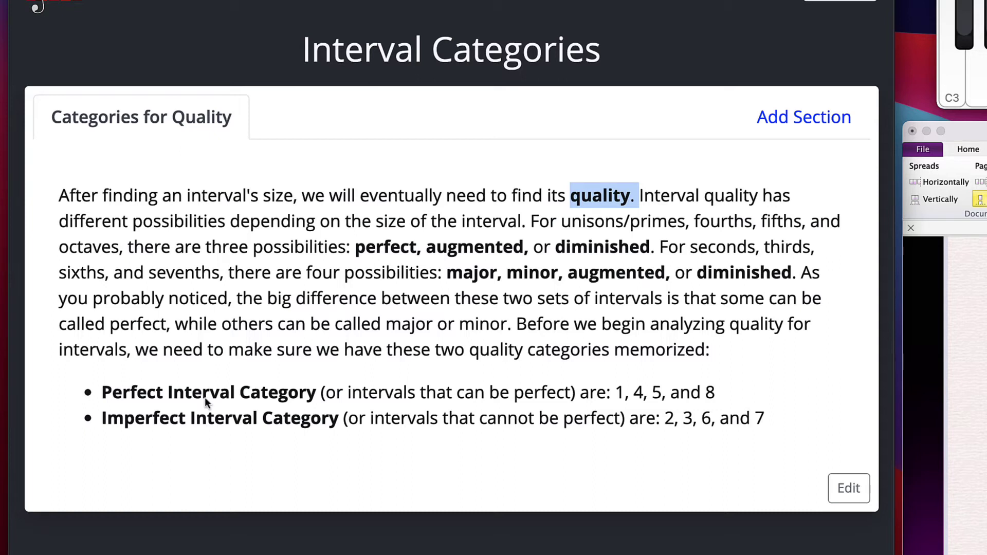
{"action": "left_click_drag", "start_coordinate": [102, 393], "coordinate": [314, 394]}
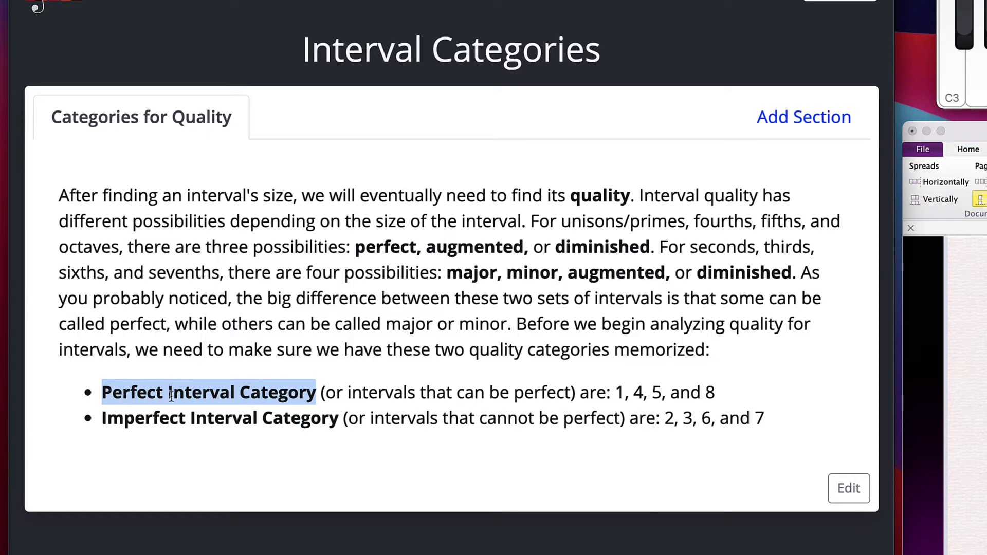
{"action": "left_click_drag", "start_coordinate": [355, 248], "coordinate": [647, 248]}
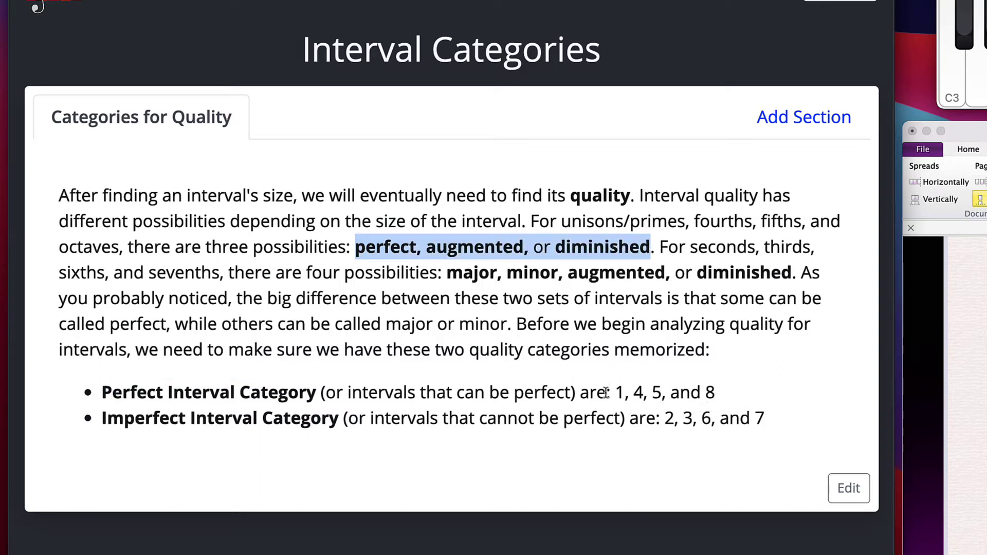
{"action": "left_click_drag", "start_coordinate": [614, 392], "coordinate": [707, 390]}
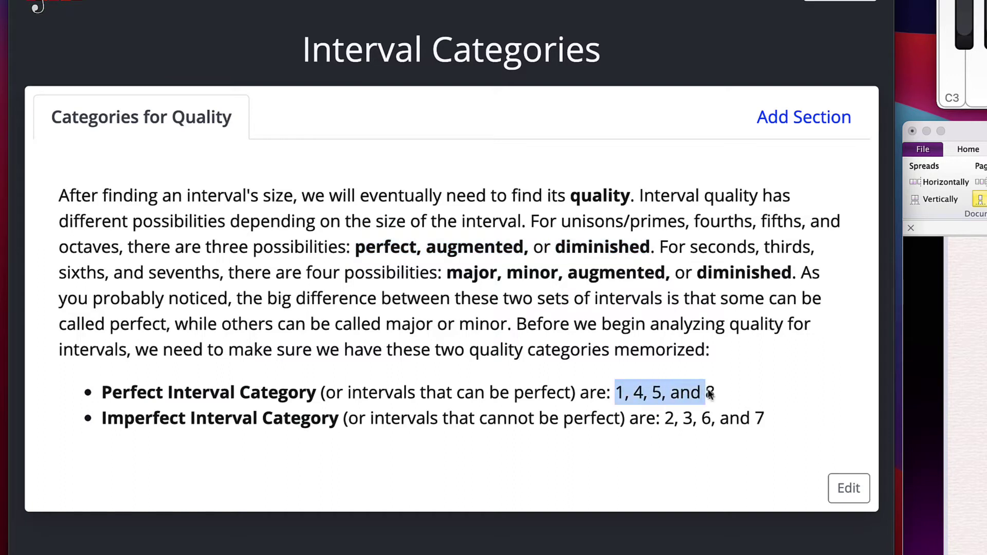
{"action": "left_click", "coordinate": [735, 393]}
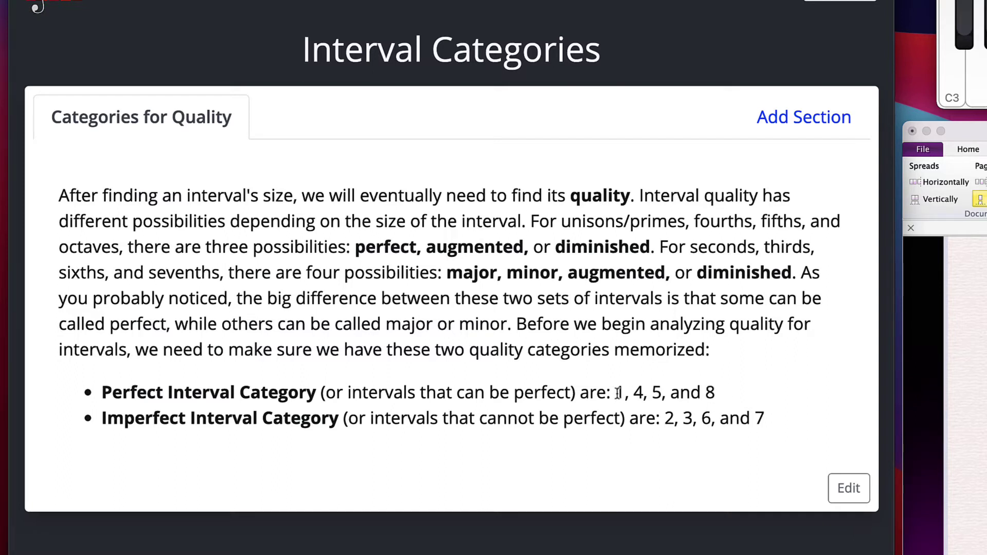
{"action": "left_click_drag", "start_coordinate": [616, 392], "coordinate": [736, 394]}
{"action": "left_click", "coordinate": [736, 400]}
{"action": "left_click_drag", "start_coordinate": [617, 393], "coordinate": [733, 396]}
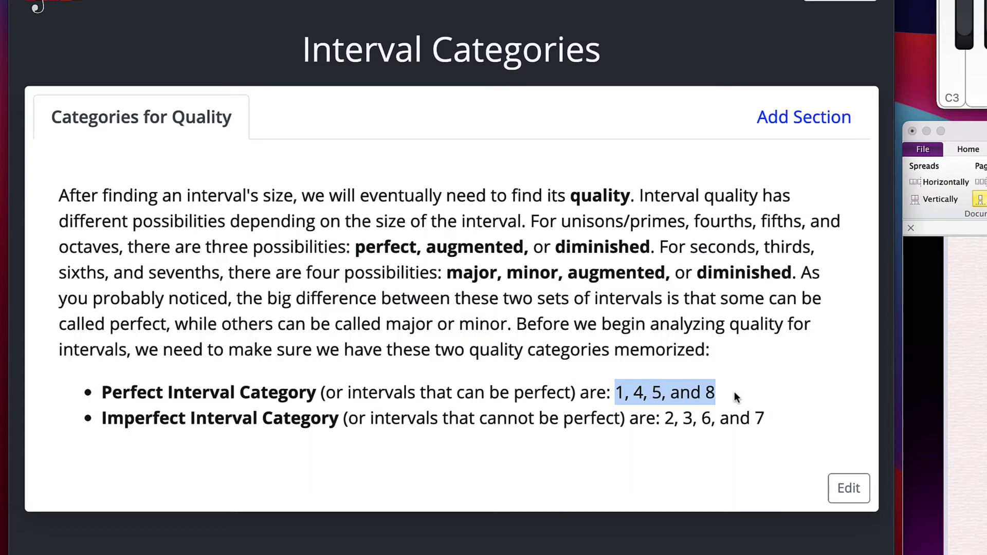
{"action": "left_click", "coordinate": [609, 383]}
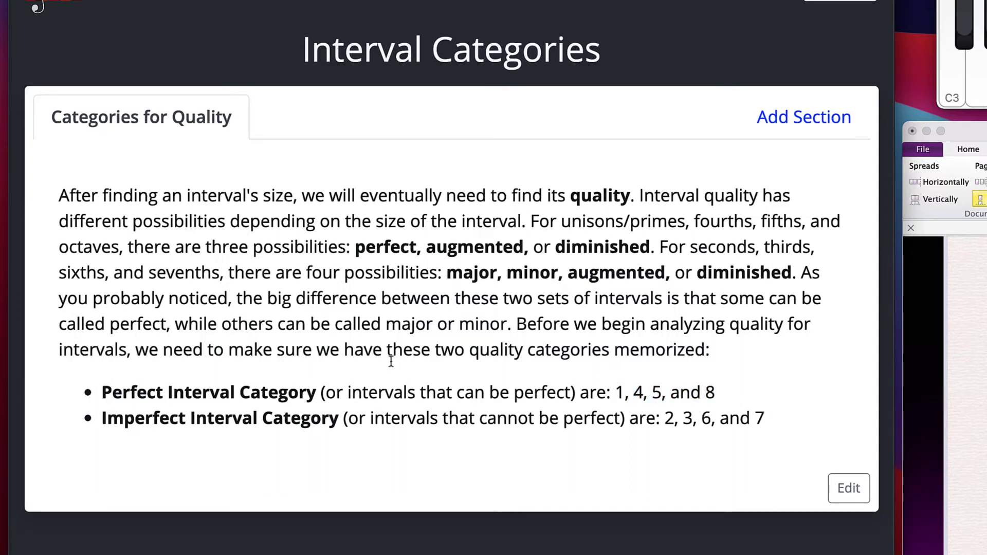
{"action": "left_click_drag", "start_coordinate": [356, 248], "coordinate": [656, 243]}
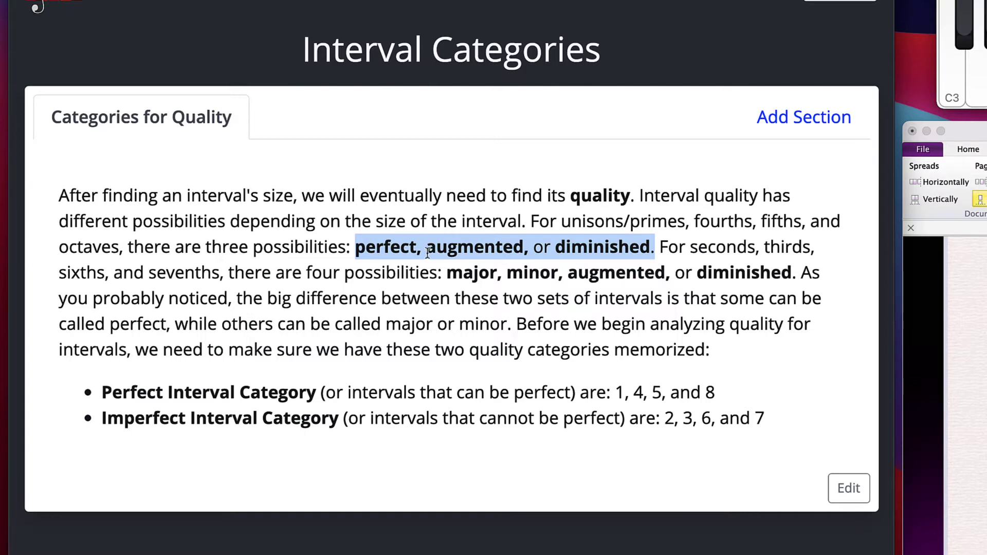
{"action": "left_click", "coordinate": [719, 243]}
{"action": "left_click_drag", "start_coordinate": [667, 418], "coordinate": [794, 423]}
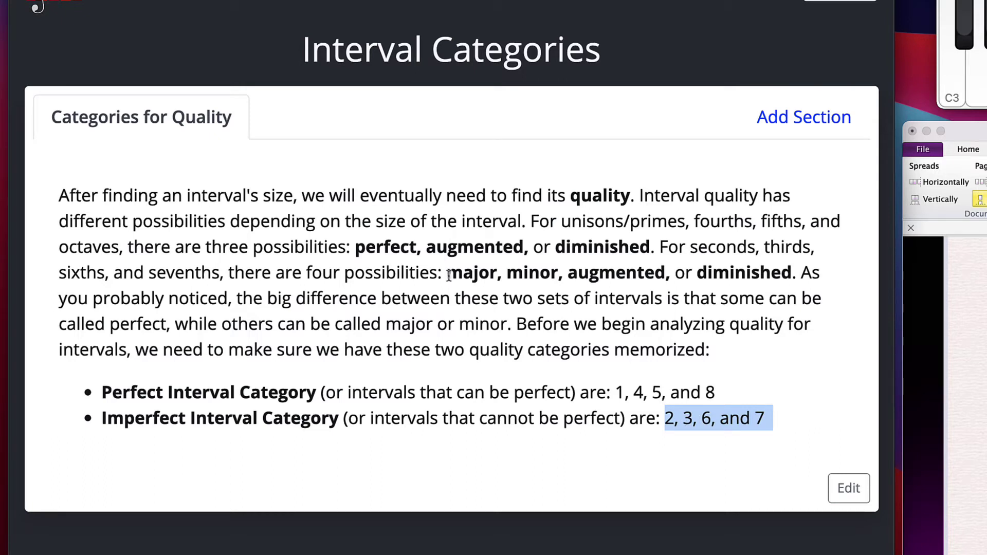
{"action": "left_click", "coordinate": [354, 245]}
{"action": "left_click_drag", "start_coordinate": [356, 249], "coordinate": [651, 249]}
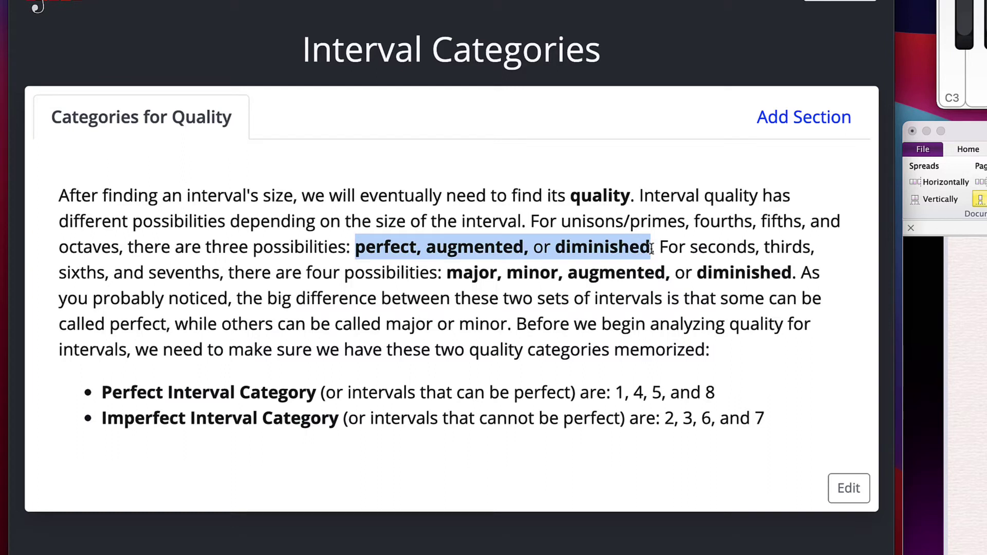
{"action": "left_click_drag", "start_coordinate": [446, 273], "coordinate": [790, 278]}
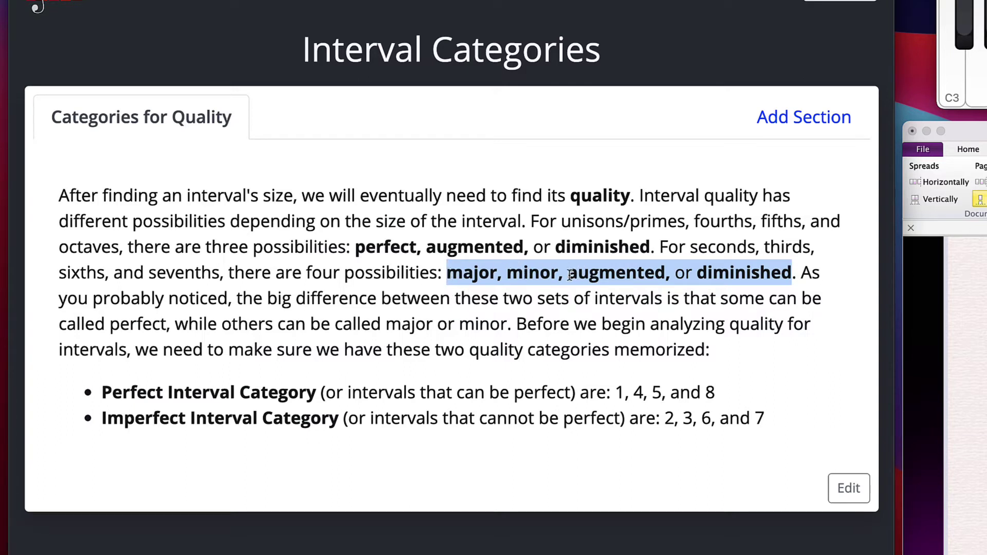
{"action": "left_click", "coordinate": [666, 418]}
{"action": "left_click_drag", "start_coordinate": [666, 417], "coordinate": [783, 418]}
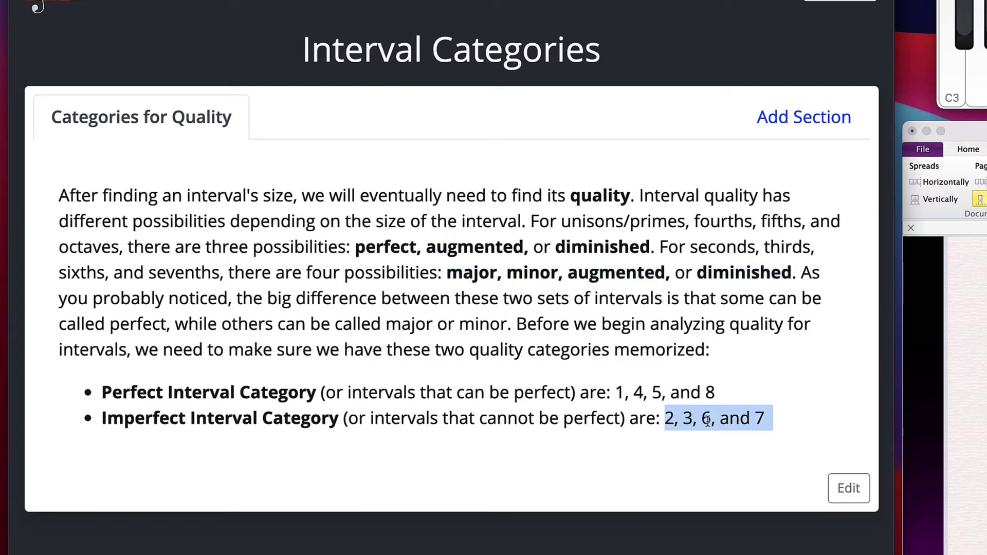
{"action": "left_click", "coordinate": [316, 363]}
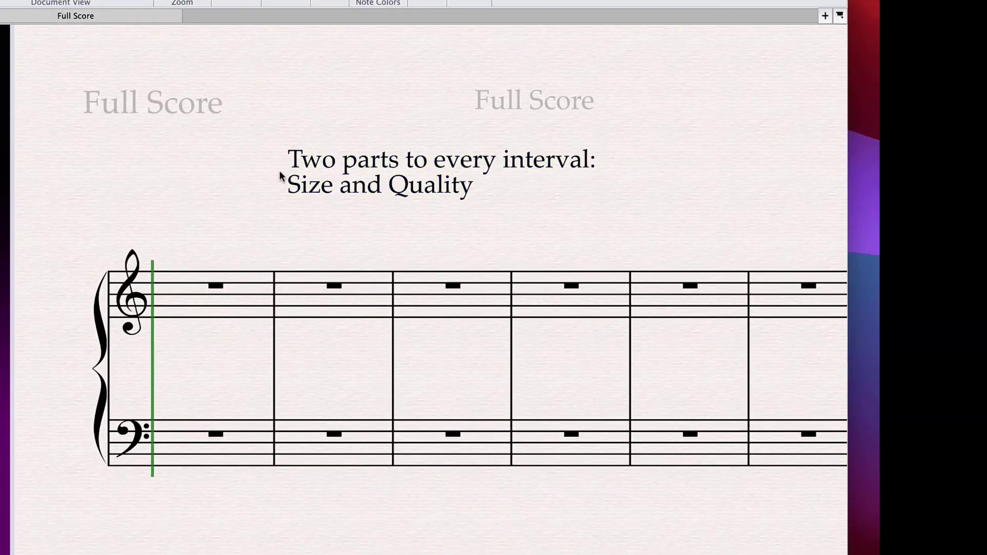
Move the interval text lower and add the line 'Label Categories: Perfect, Imperfect'.
{"action": "left_click_drag", "start_coordinate": [282, 184], "coordinate": [165, 126]}
{"action": "left_click_drag", "start_coordinate": [203, 84], "coordinate": [264, 121]}
{"action": "key", "text": "Escape"}
{"action": "type", "text": ":"}
{"action": "key", "text": "Return"}
{"action": "type", "text": "Label Categories: Perfe"}
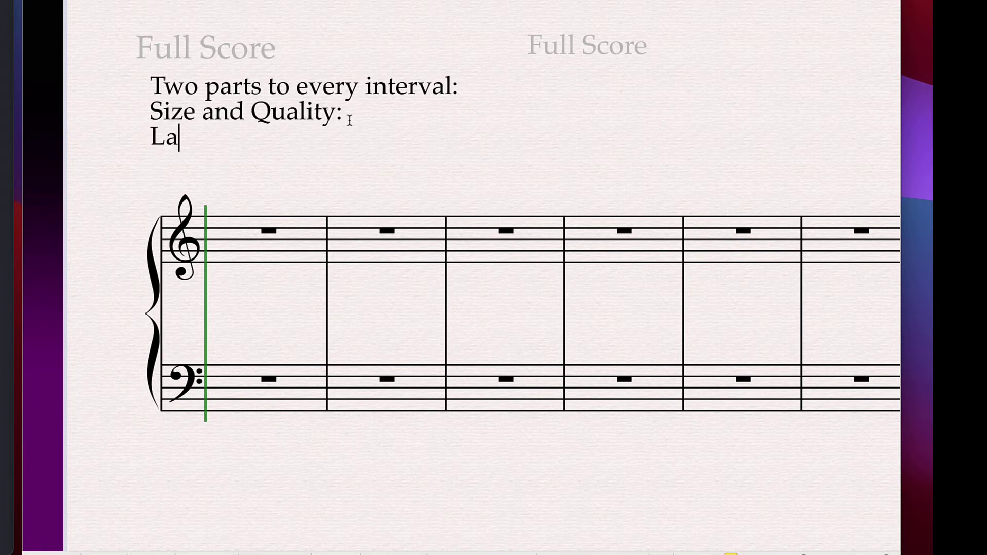
{"action": "key", "text": "BackSpace"}
{"action": "key", "text": "BackSpace"}
{"action": "key", "text": "BackSpace"}
{"action": "key", "text": "BackSpace"}
{"action": "key", "text": "BackSpace"}
{"action": "type", "text": "Perfect, "}
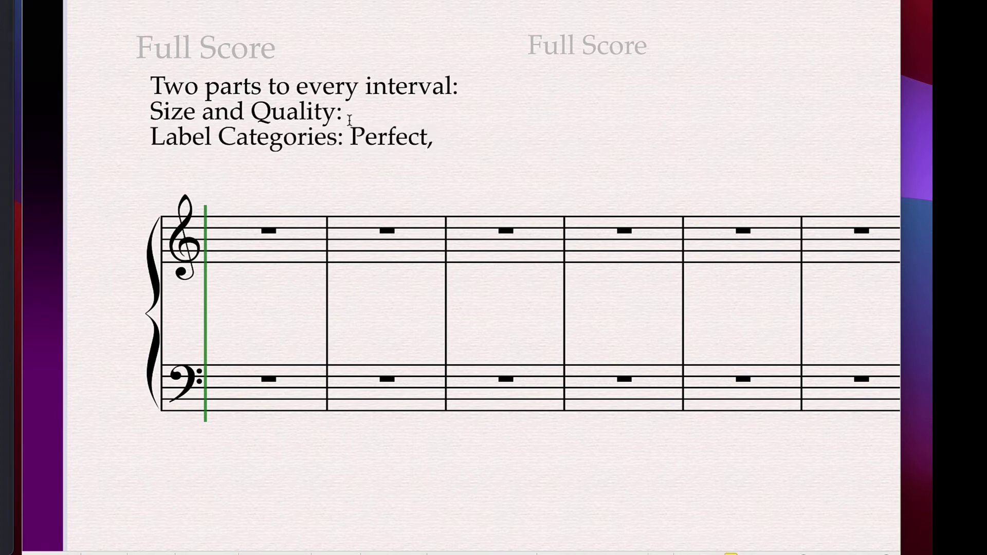
{"action": "type", "text": "Imper"}
{"action": "key", "text": "BackSpace"}
{"action": "type", "text": "erfect"}
Add the lines 'Perfect: 1, 4, 5, 8' and 'Imperfects: 2, 3, 6, 7' to the text block.
{"action": "key", "text": "Return"}
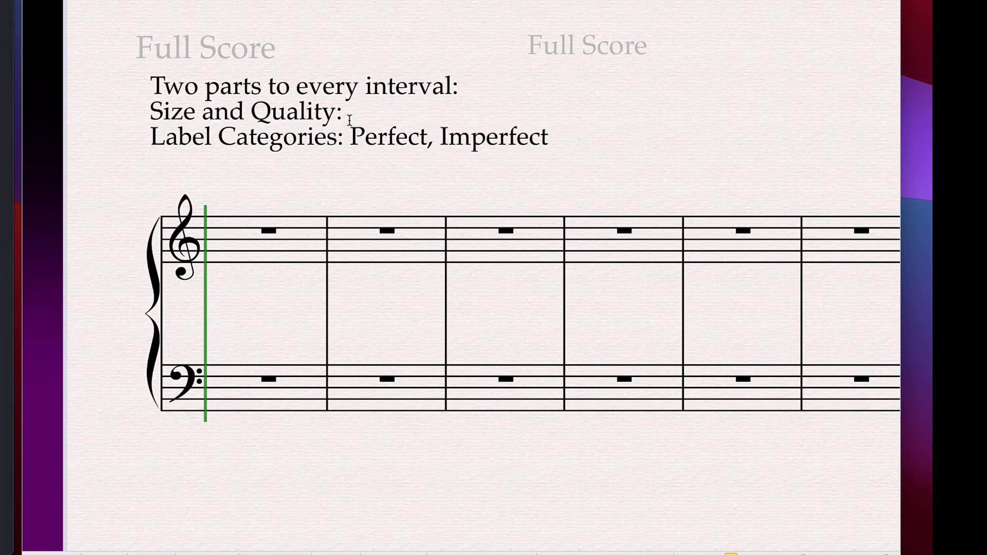
{"action": "type", "text": "Perfect: 1,"}
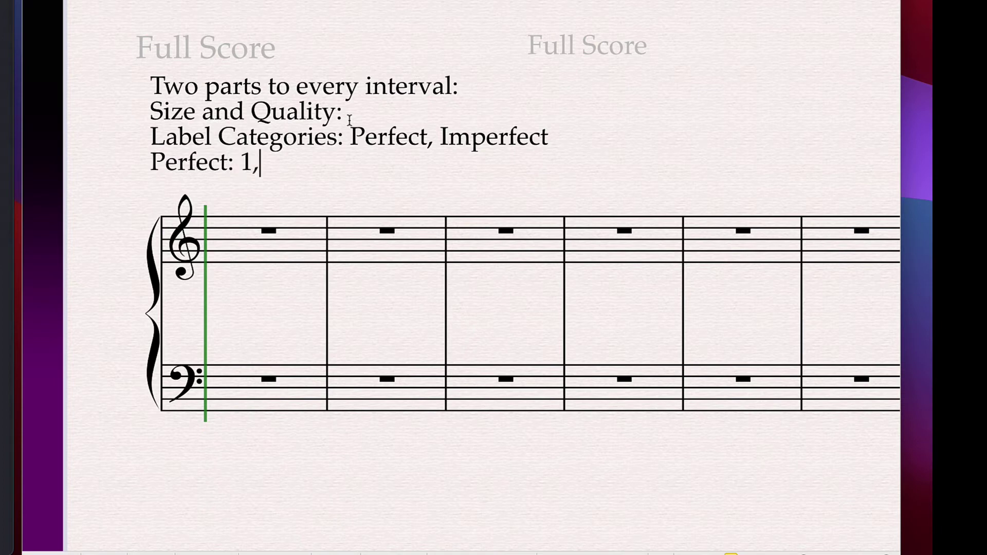
{"action": "type", "text": " 4, 5, 8"}
{"action": "key", "text": "Return"}
{"action": "type", "text": "Imperfects: 2, 3, 6,"}
{"action": "key", "text": "BackSpace"}
{"action": "type", "text": ", 7"}
{"action": "key", "text": "Escape"}
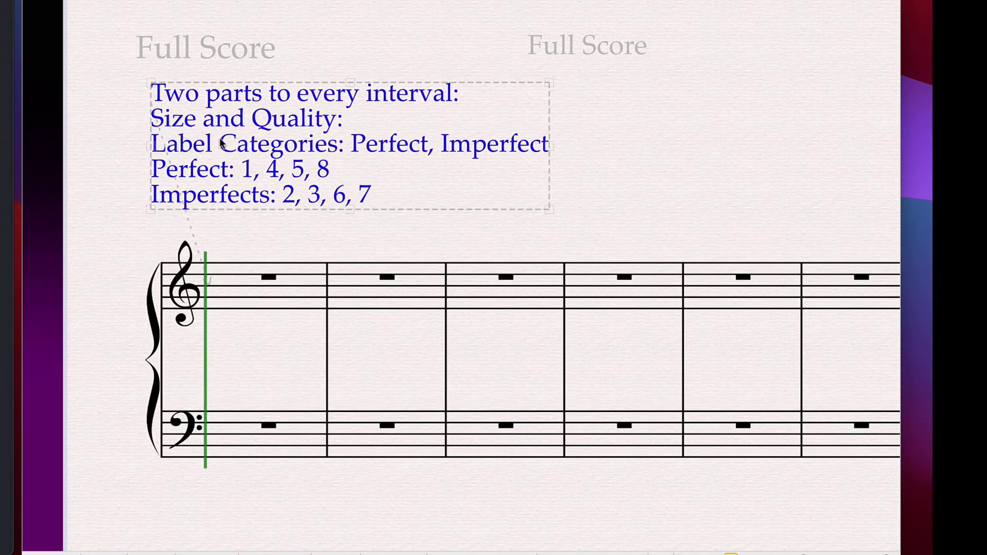
Append '- perfect, augmented, diminished' to the Perfect line of the text block.
{"action": "key", "text": "Escape"}
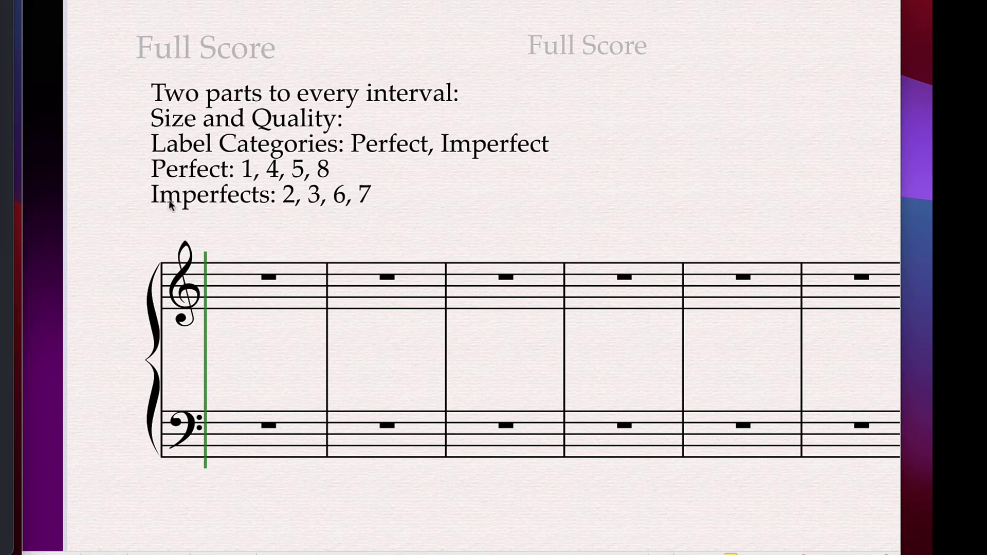
{"action": "key", "text": "super+shift+z"}
{"action": "type", "text": "-"}
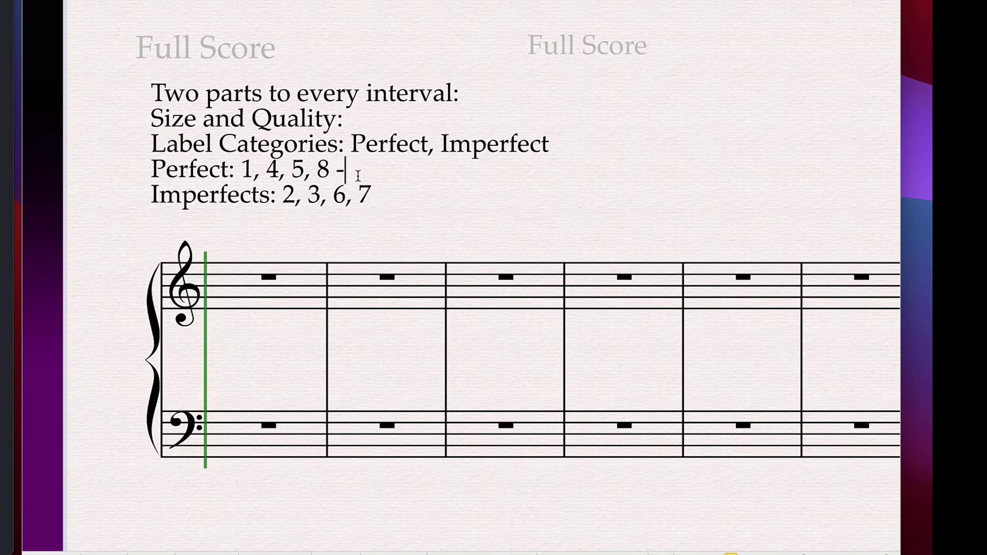
{"action": "type", "text": " perfect,"}
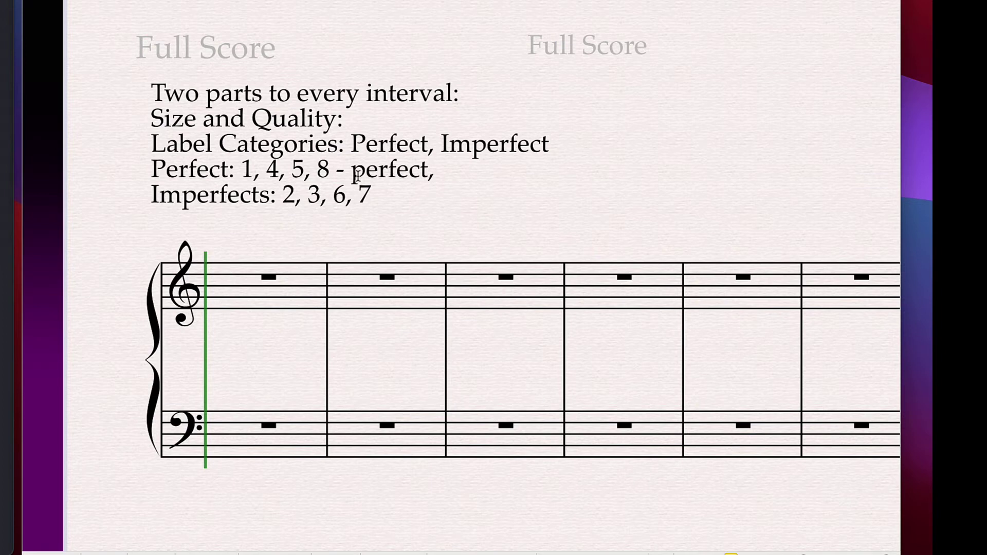
{"action": "type", "text": " augmented "}
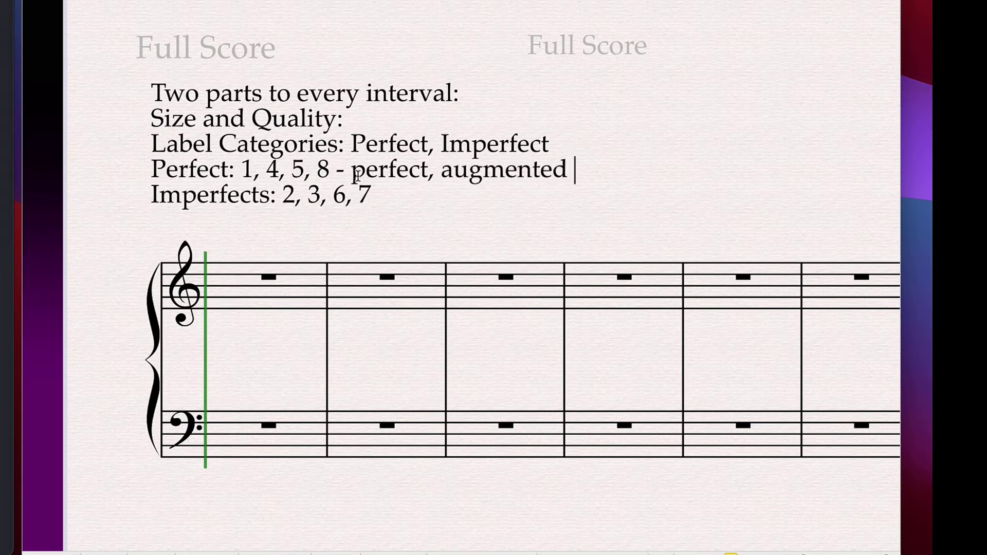
{"action": "type", "text": ", diminished"}
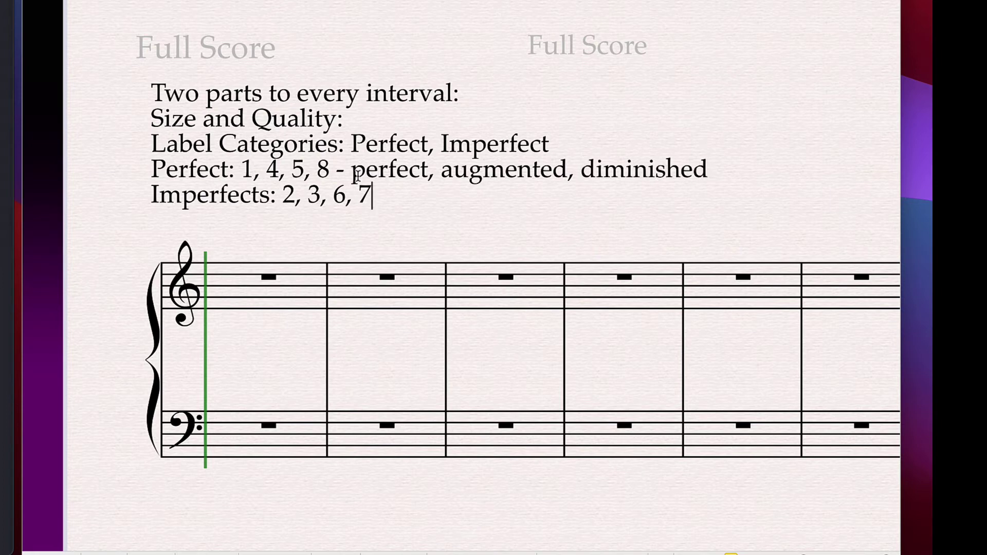
Append '- major, minor, augmented, diminished' to the Imperfects line.
{"action": "key", "text": "Down"}
{"action": "type", "text": "- major, minor, "}
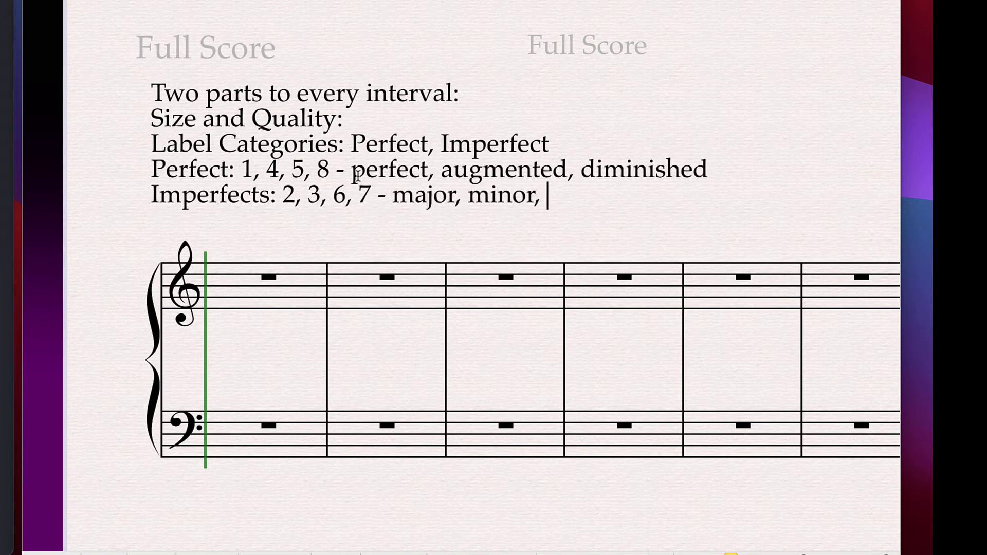
{"action": "type", "text": "aug,en"}
{"action": "key", "text": "BackSpace"}
{"action": "key", "text": "BackSpace"}
{"action": "key", "text": "BackSpace"}
{"action": "type", "text": "mented, "}
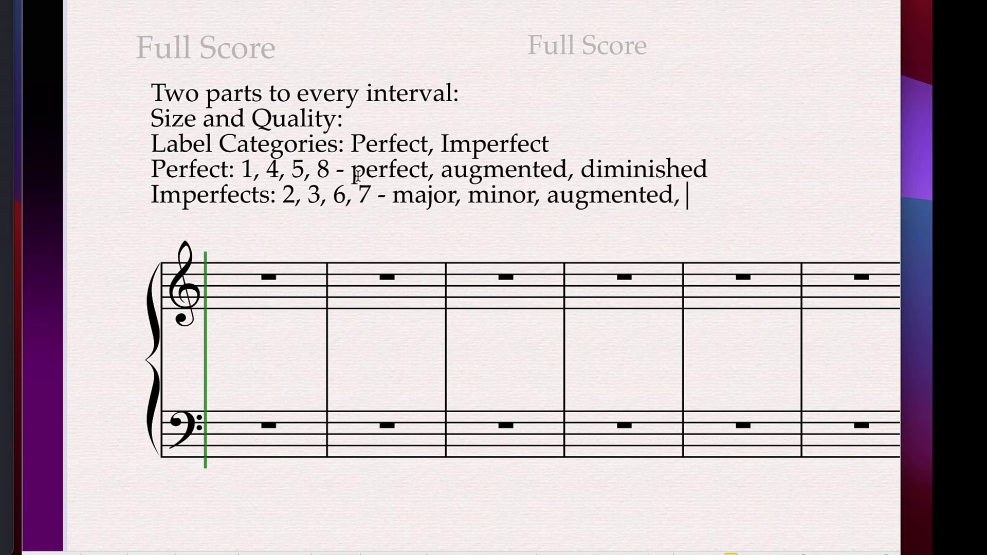
{"action": "type", "text": "diminished"}
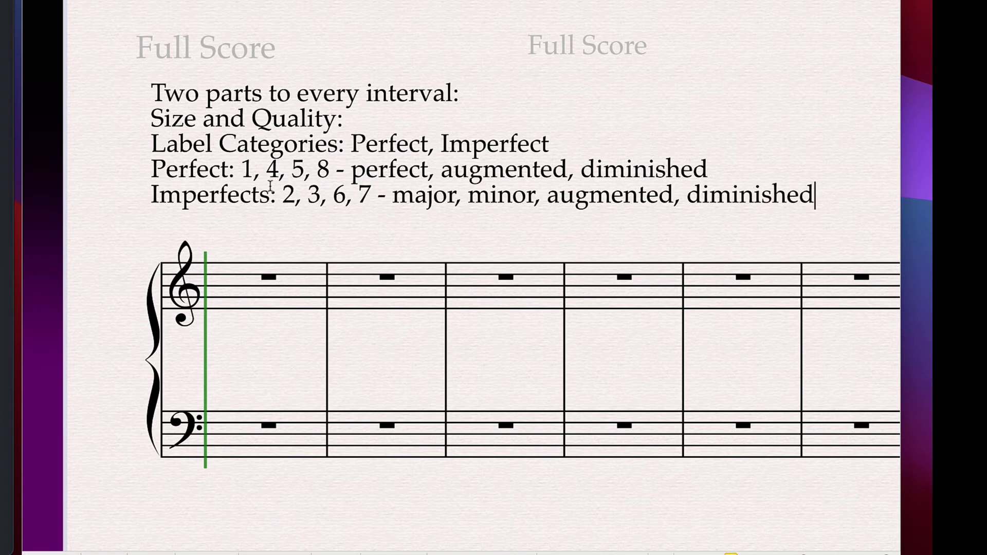
{"action": "left_click_drag", "start_coordinate": [284, 196], "coordinate": [298, 198]}
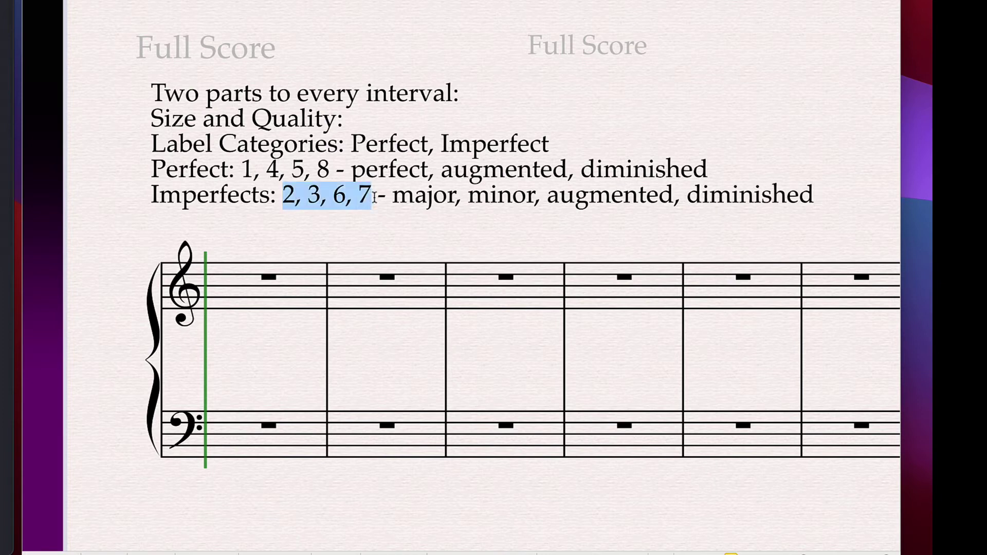
{"action": "left_click", "coordinate": [293, 187]}
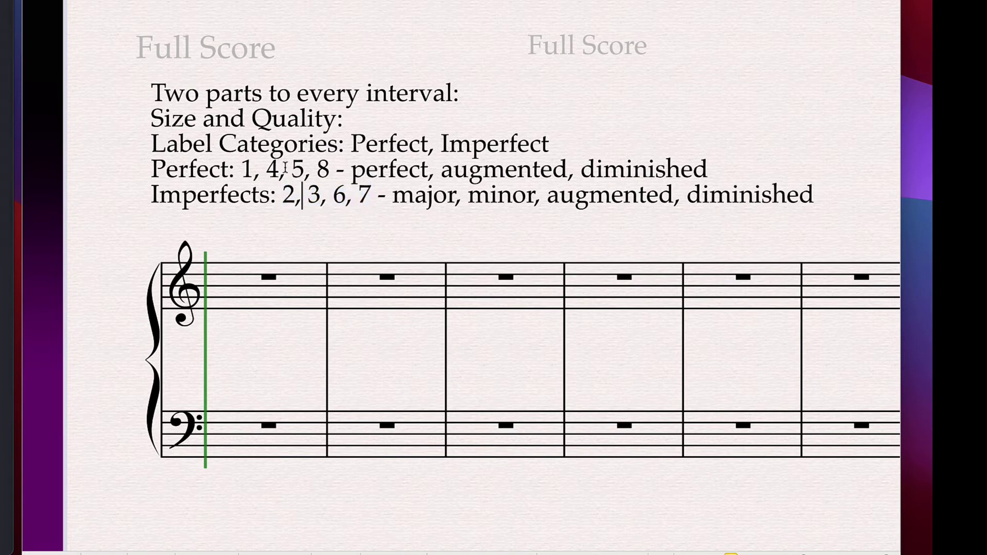
{"action": "left_click_drag", "start_coordinate": [292, 169], "coordinate": [456, 175]}
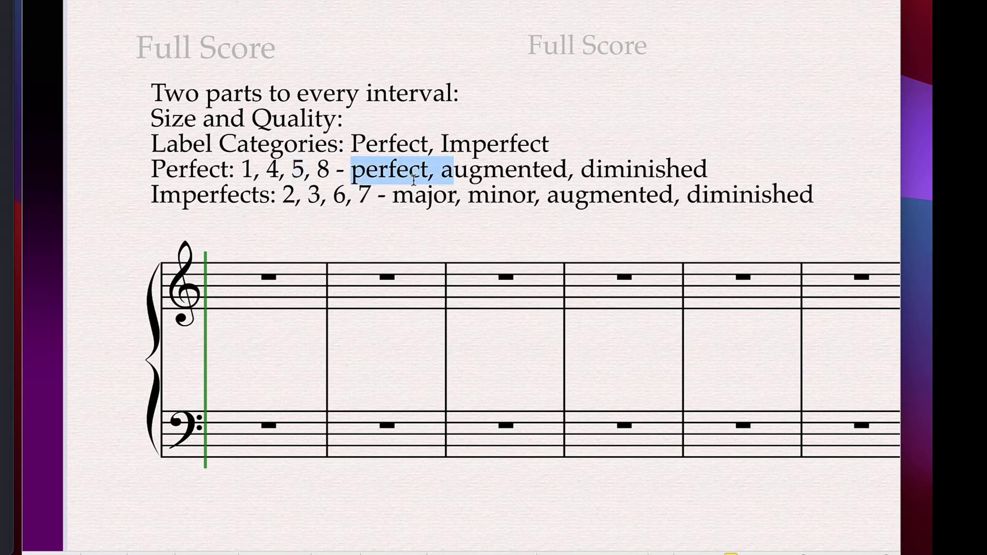
{"action": "left_click", "coordinate": [740, 170]}
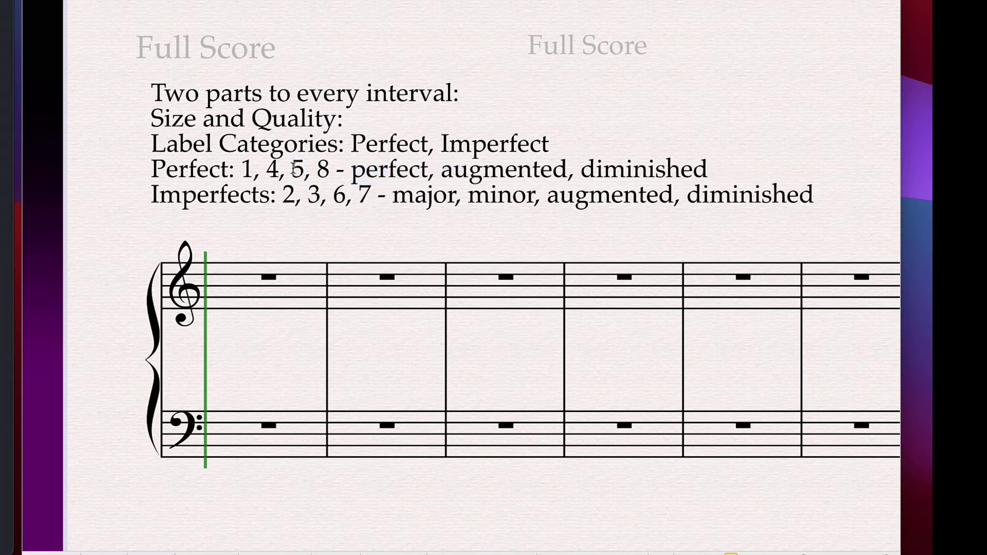
{"action": "left_click_drag", "start_coordinate": [156, 170], "coordinate": [835, 170]}
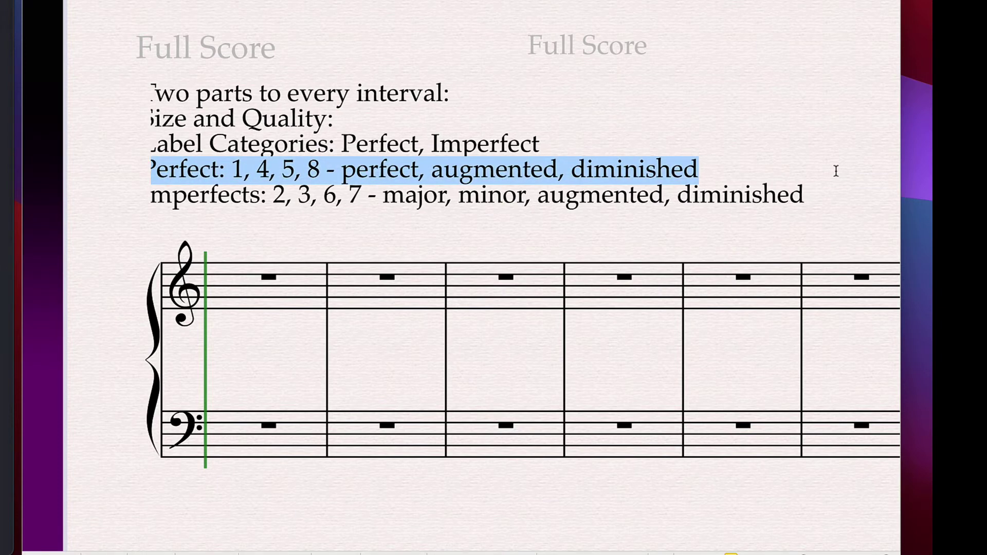
{"action": "left_click", "coordinate": [703, 171]}
{"action": "left_click_drag", "start_coordinate": [383, 195], "coordinate": [530, 195]}
{"action": "left_click", "coordinate": [566, 195]}
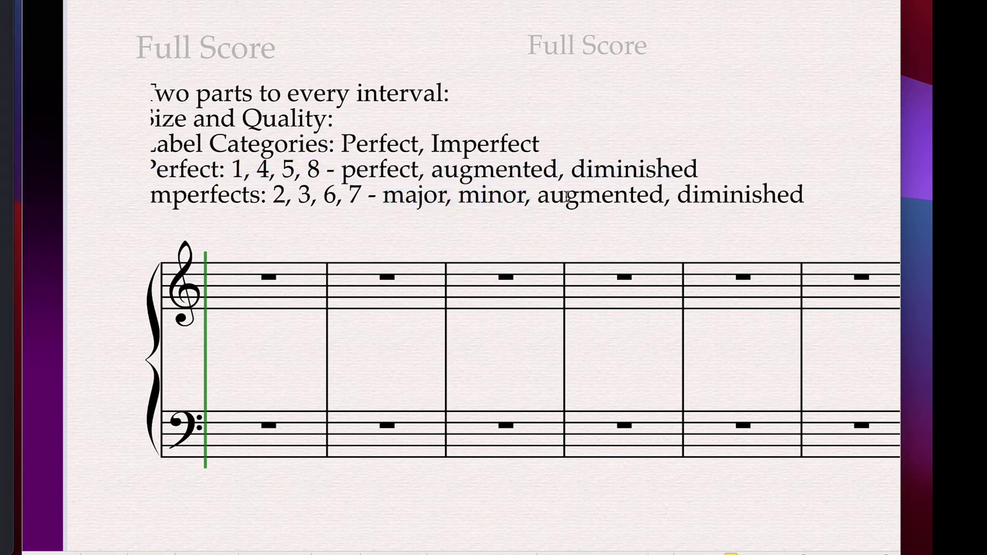
{"action": "left_click", "coordinate": [273, 194]}
{"action": "left_click_drag", "start_coordinate": [273, 195], "coordinate": [331, 195]}
{"action": "key", "text": "Escape"}
{"action": "scroll", "coordinate": [323, 192], "scroll_direction": "down", "scroll_amount": 2}
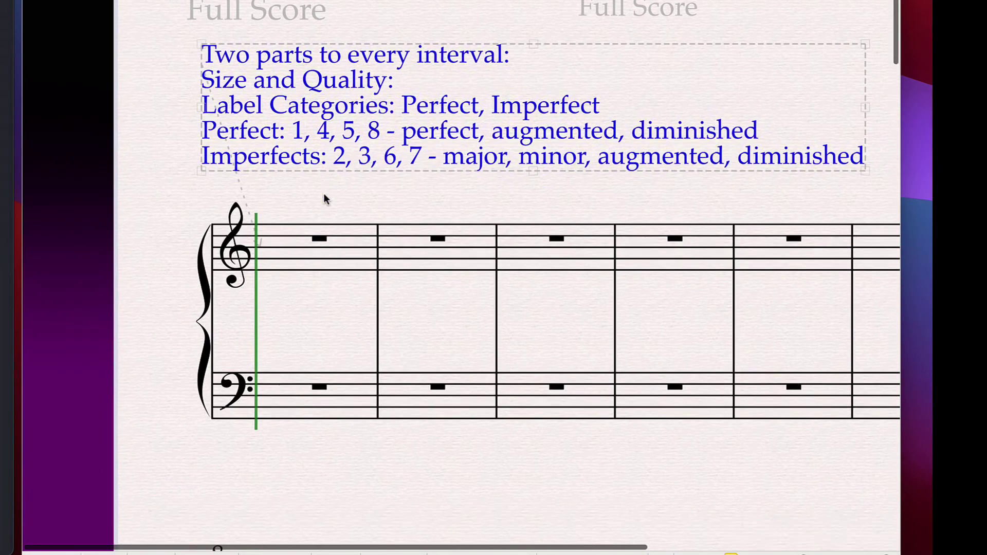
{"action": "left_click", "coordinate": [351, 188]}
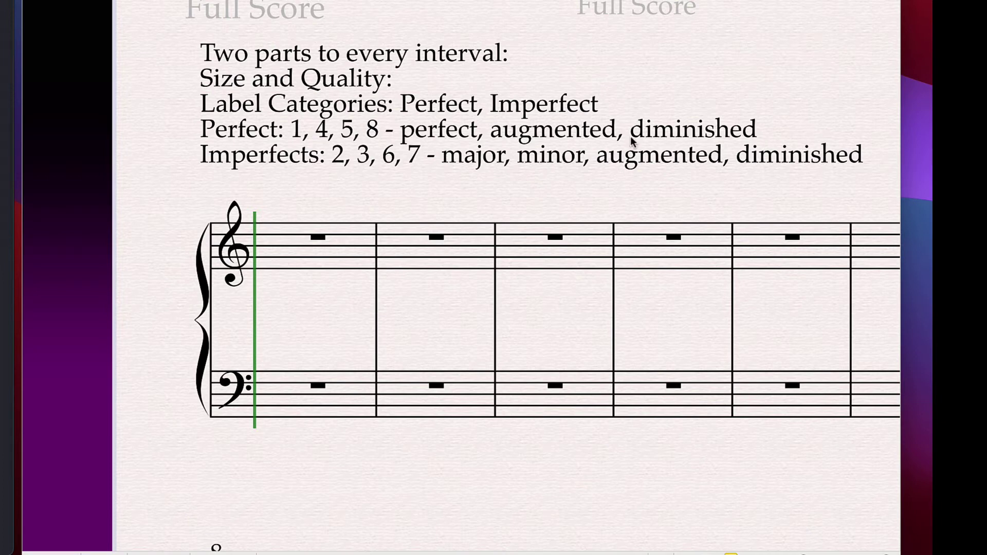
{"action": "left_click", "coordinate": [447, 97]}
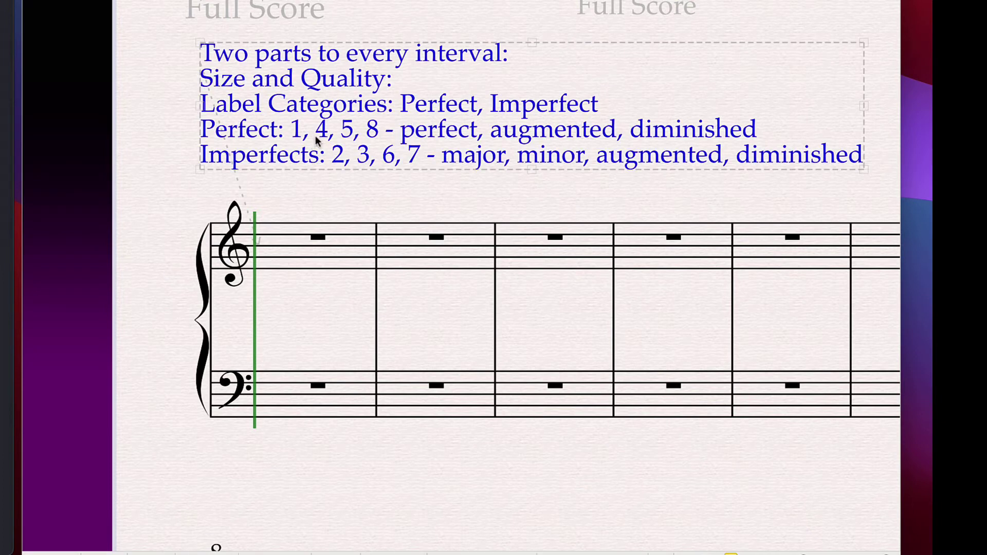
{"action": "key", "text": "Escape"}
{"action": "left_click", "coordinate": [273, 251]}
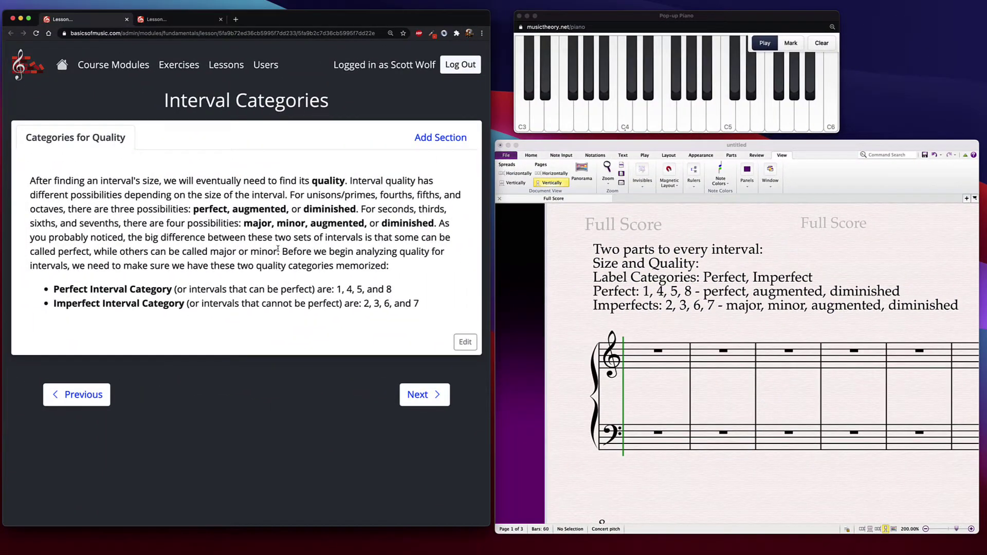
{"action": "left_click", "coordinate": [594, 324]}
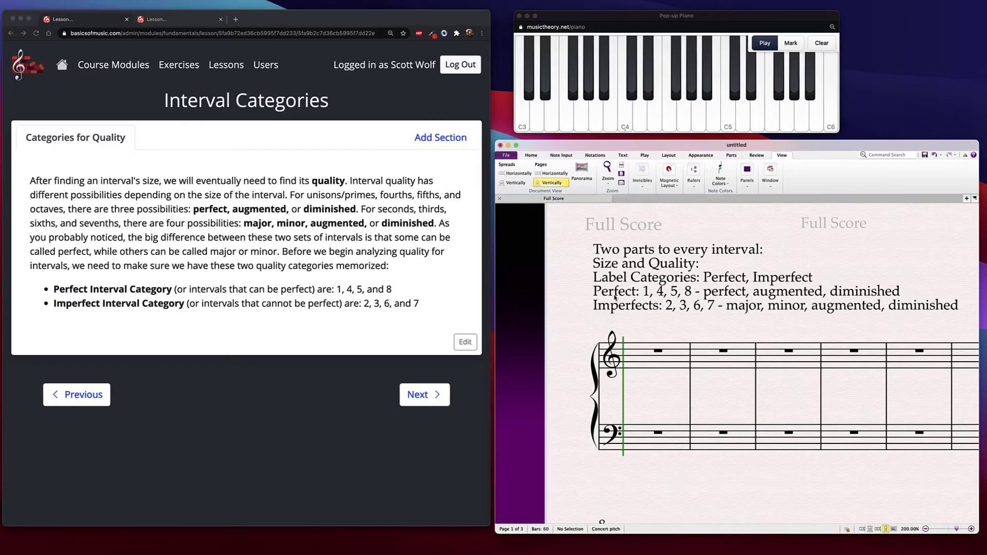
{"action": "left_click", "coordinate": [594, 329]}
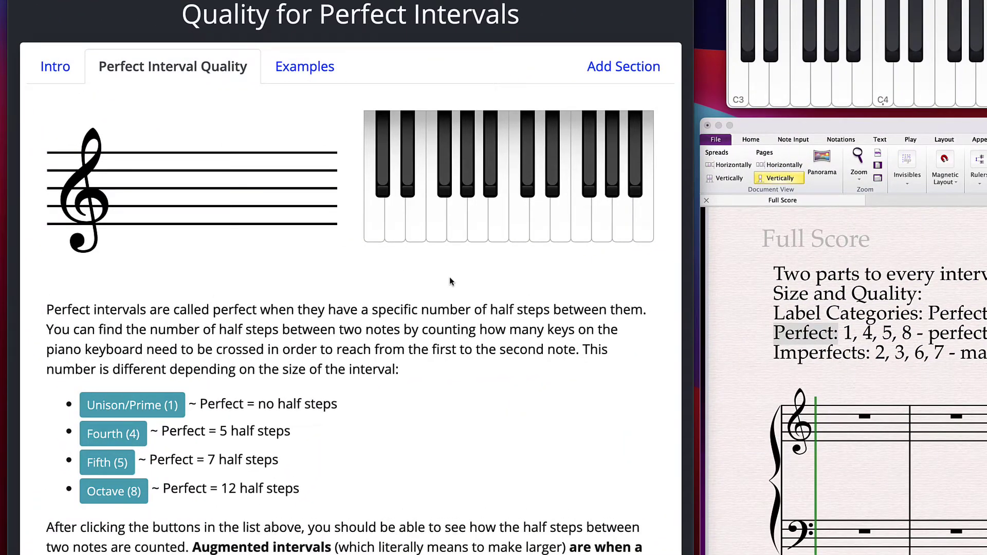
Show the Unison/Prime (1) example, then highlight the Perfect line's qualities in the score text.
{"action": "left_click", "coordinate": [133, 405]}
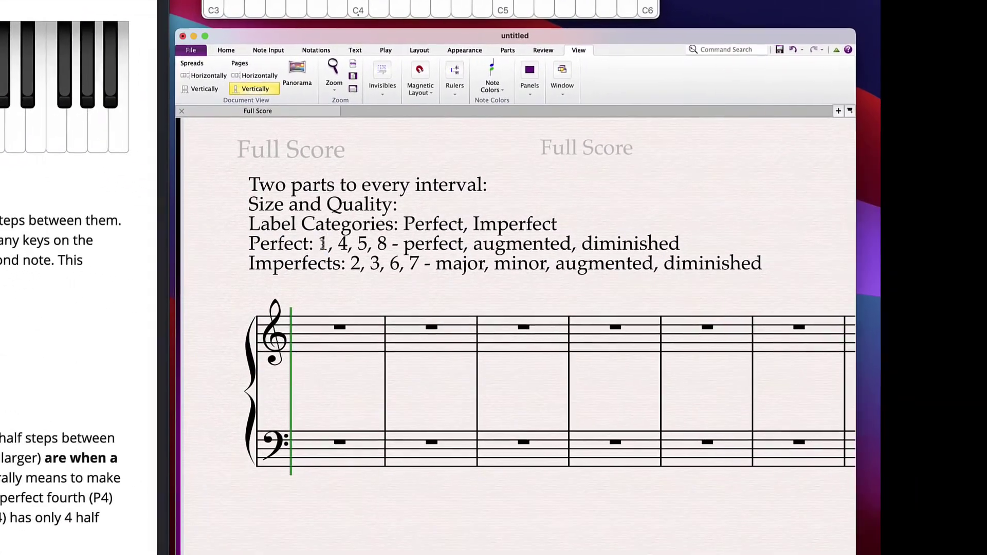
{"action": "double_click", "coordinate": [854, 338]}
{"action": "left_click_drag", "start_coordinate": [402, 245], "coordinate": [378, 245]}
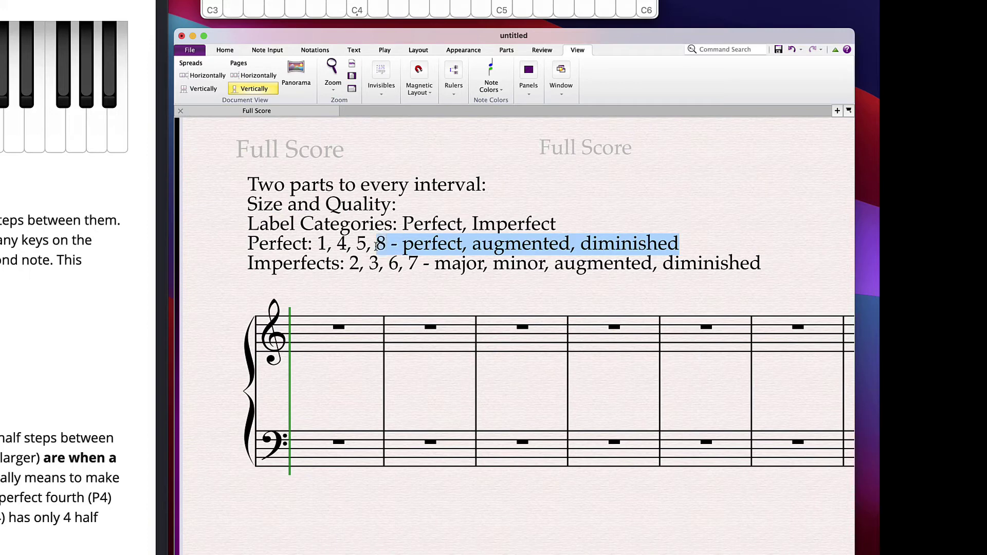
Highlight the Perfect interval numbers '1, 4, 5, 8' in the score's text block.
{"action": "left_click", "coordinate": [494, 242]}
{"action": "left_click_drag", "start_coordinate": [317, 243], "coordinate": [385, 244]}
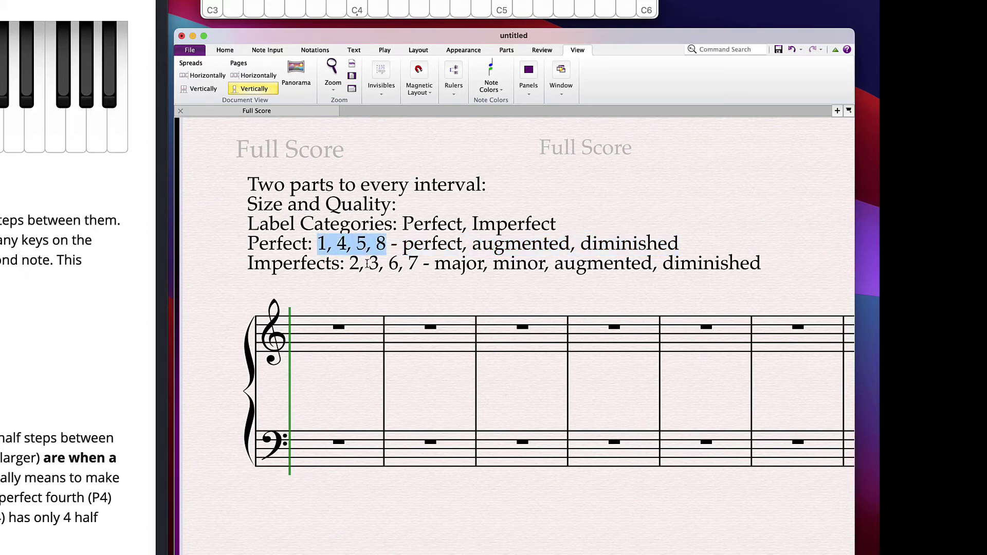
{"action": "key", "text": "super+Tab"}
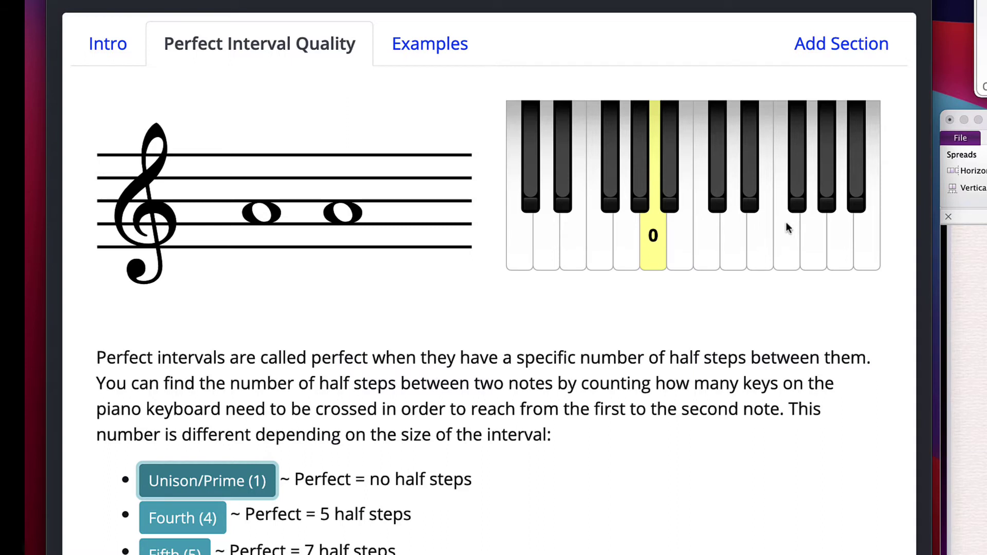
Replay the unison example, then show the Fourth (4) example with 5 half steps.
{"action": "left_click", "coordinate": [147, 483]}
{"action": "left_click", "coordinate": [327, 476]}
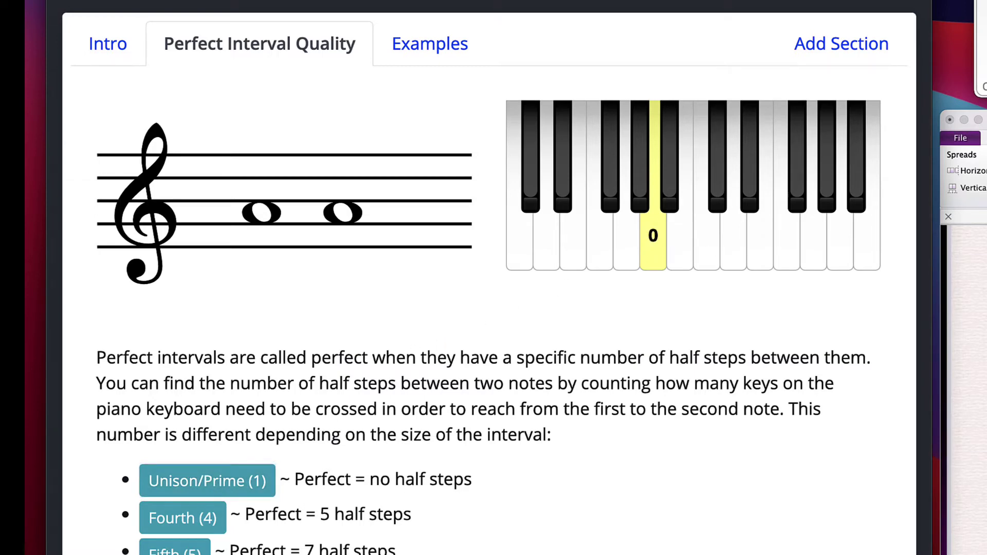
{"action": "left_click", "coordinate": [183, 518]}
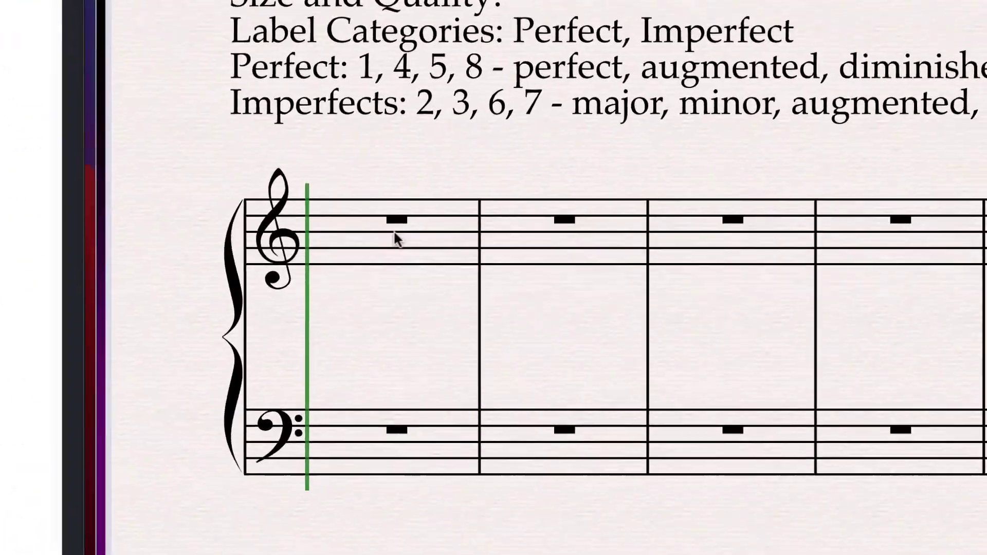
{"action": "left_click", "coordinate": [352, 203]}
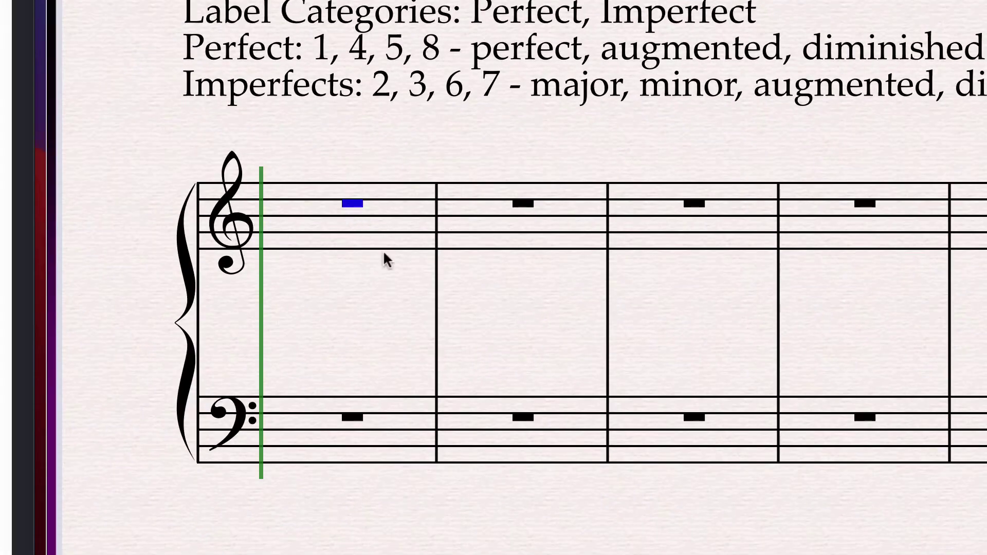
Enter a quarter-note A with a D a fourth above in the first treble bar.
{"action": "key", "text": "n"}
{"action": "key", "text": "a"}
{"action": "key", "text": "alt+4"}
{"action": "key", "text": "Escape"}
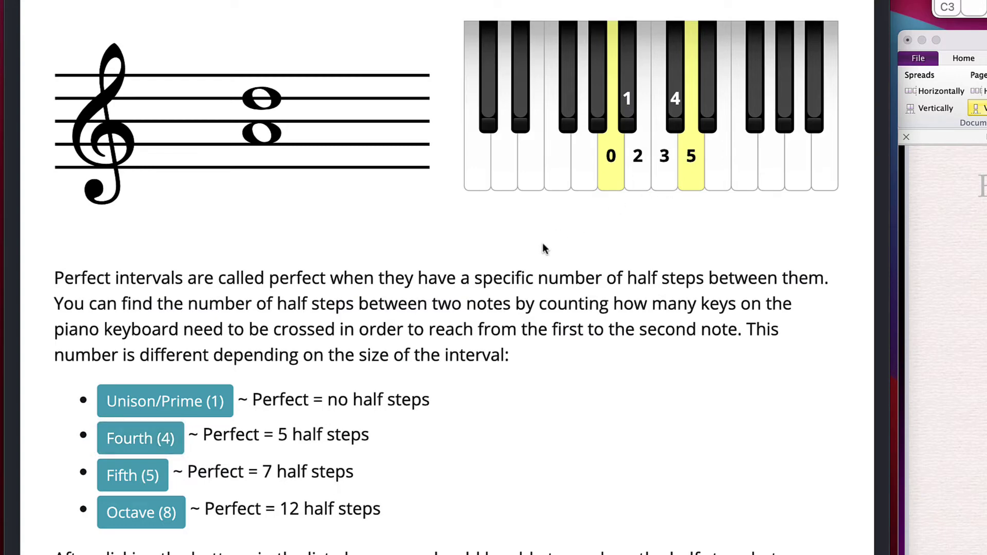
Compare the fifth, octave, unison and fourth demos, ending on the perfect fifth at 7 half steps.
{"action": "scroll", "coordinate": [507, 248], "scroll_direction": "down", "scroll_amount": 2}
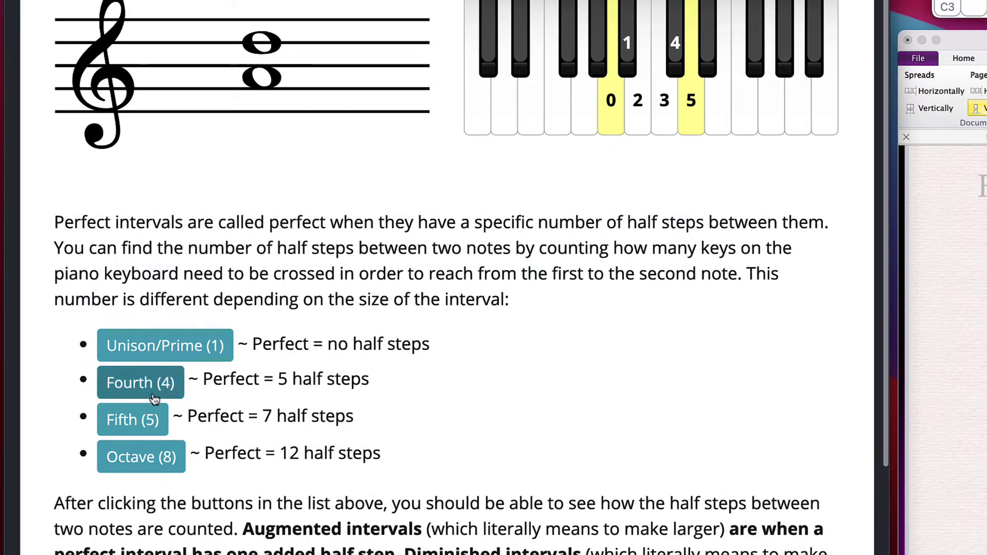
{"action": "left_click", "coordinate": [139, 419]}
{"action": "scroll", "coordinate": [421, 226], "scroll_direction": "up", "scroll_amount": 2}
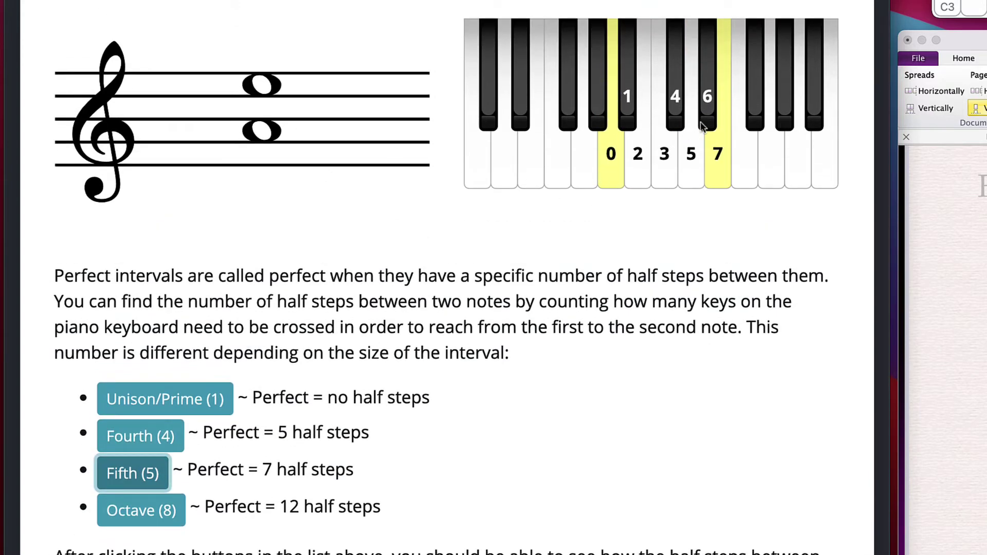
{"action": "left_click", "coordinate": [163, 513]}
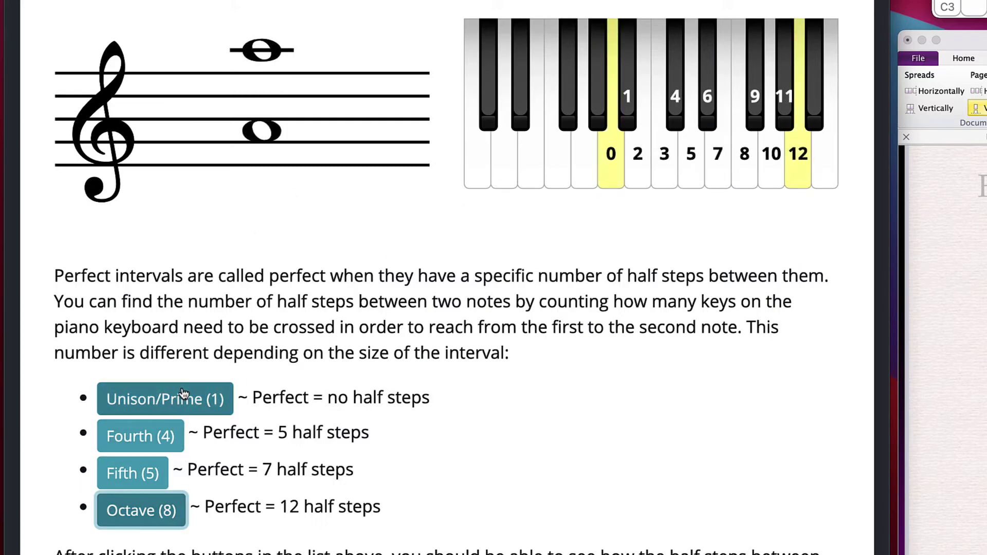
{"action": "left_click", "coordinate": [219, 399]}
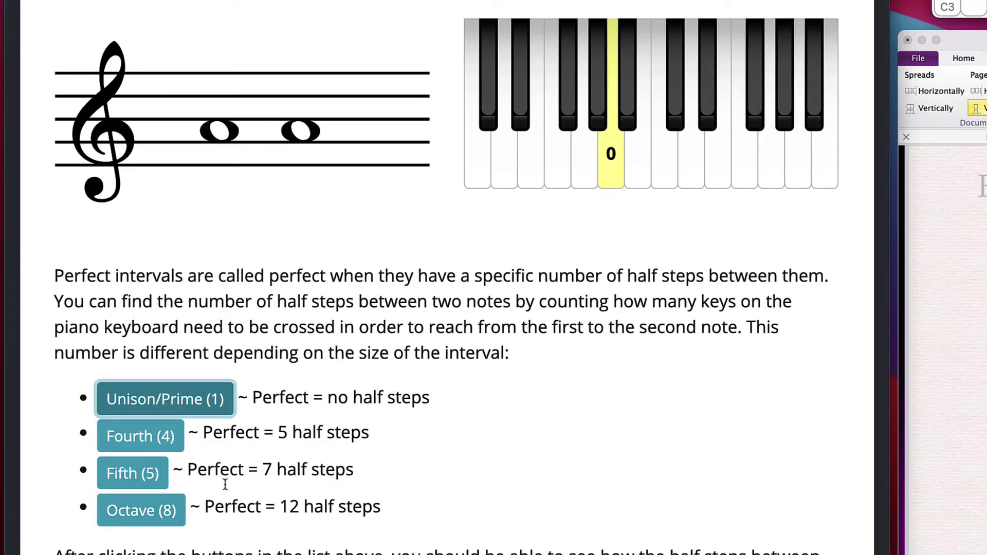
{"action": "left_click", "coordinate": [172, 513]}
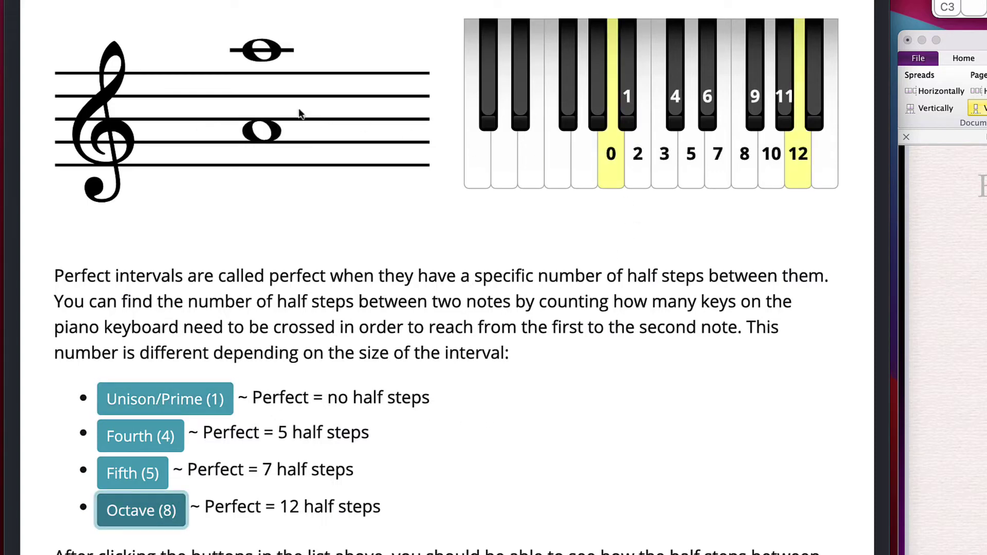
{"action": "left_click", "coordinate": [168, 396]}
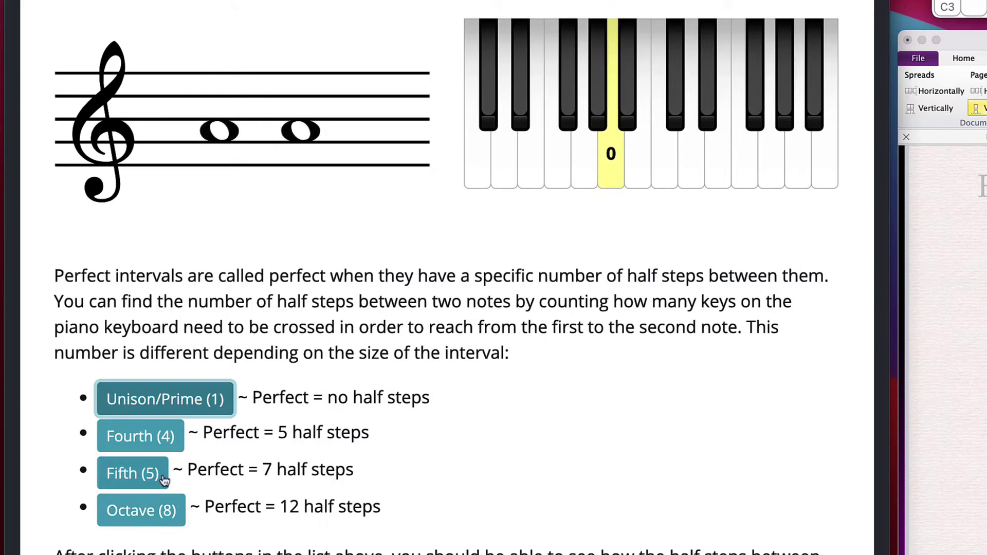
{"action": "left_click", "coordinate": [163, 512]}
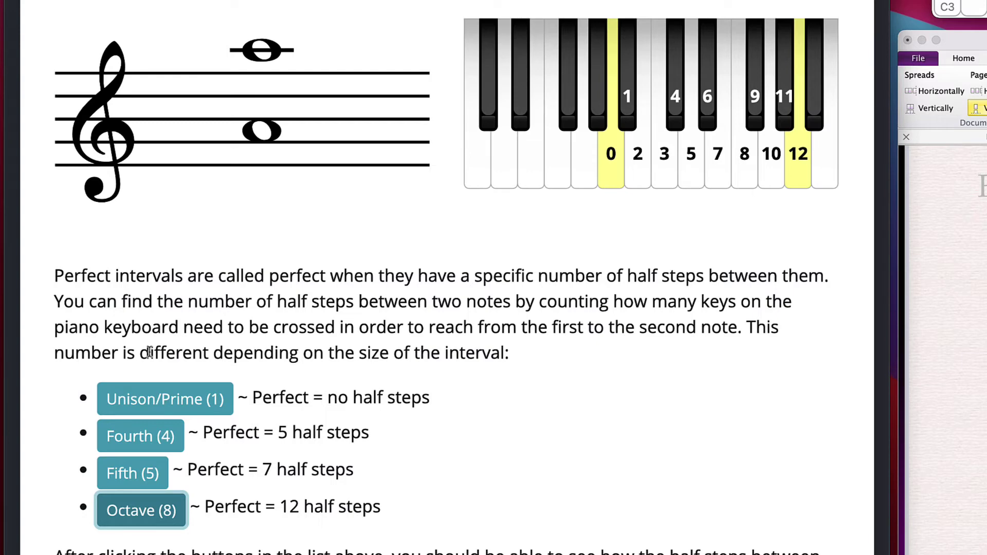
{"action": "left_click", "coordinate": [143, 402]}
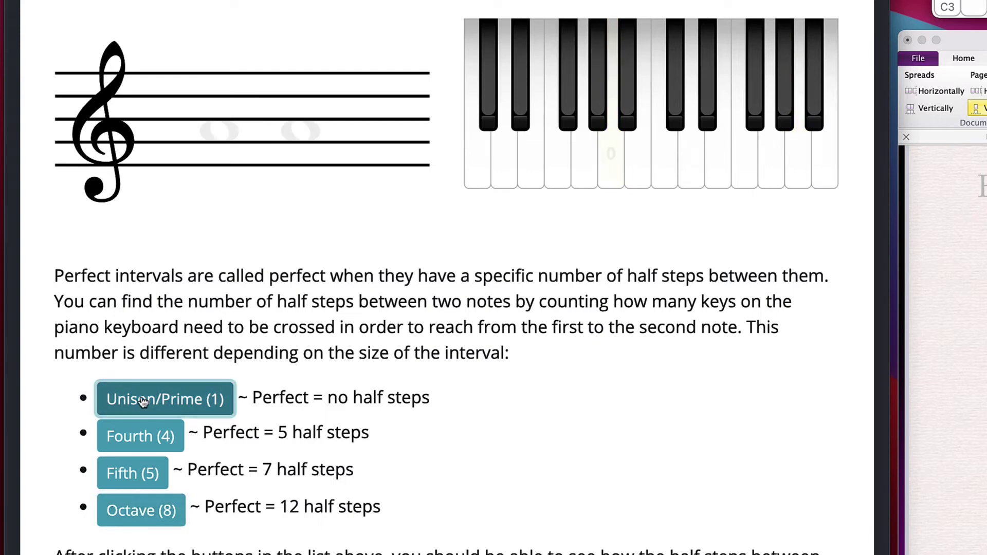
{"action": "left_click", "coordinate": [139, 511]}
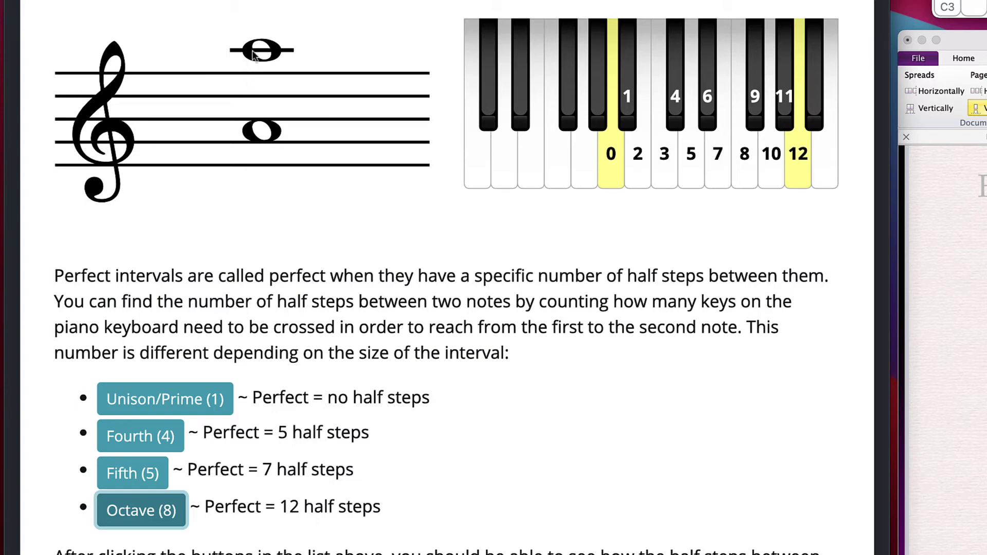
{"action": "left_click", "coordinate": [142, 444]}
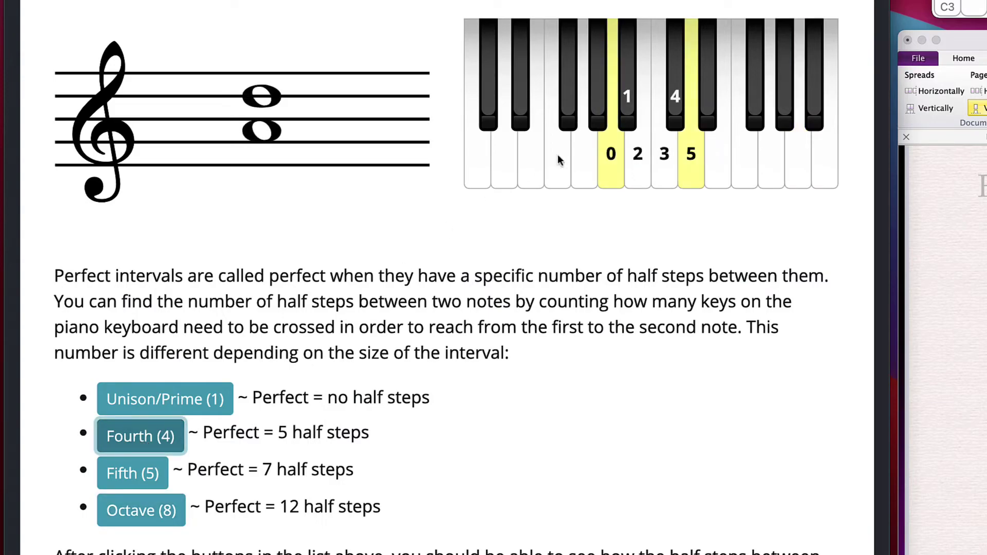
{"action": "left_click", "coordinate": [132, 472]}
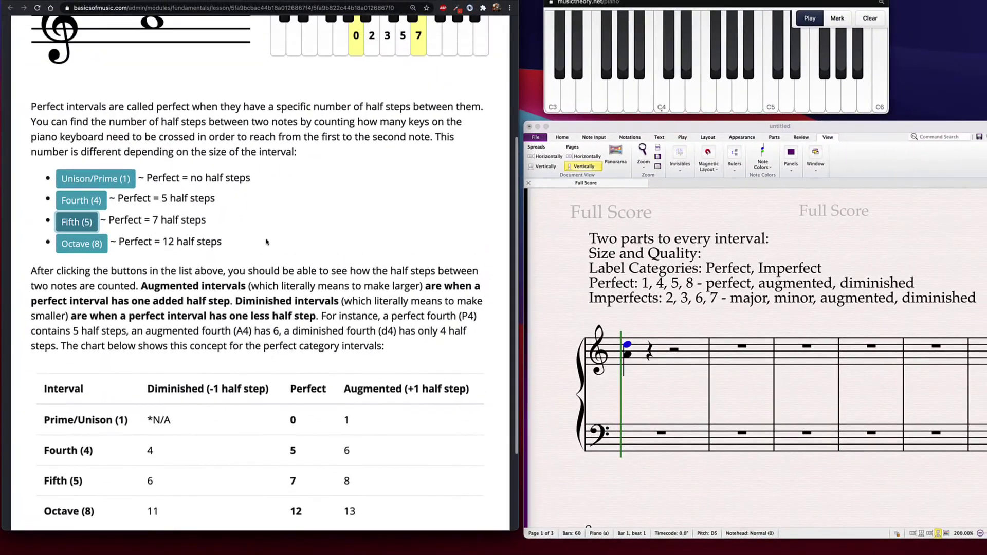
Show the perfect fourth example again, counted to five half steps.
{"action": "scroll", "coordinate": [457, 304], "scroll_direction": "up", "scroll_amount": 3}
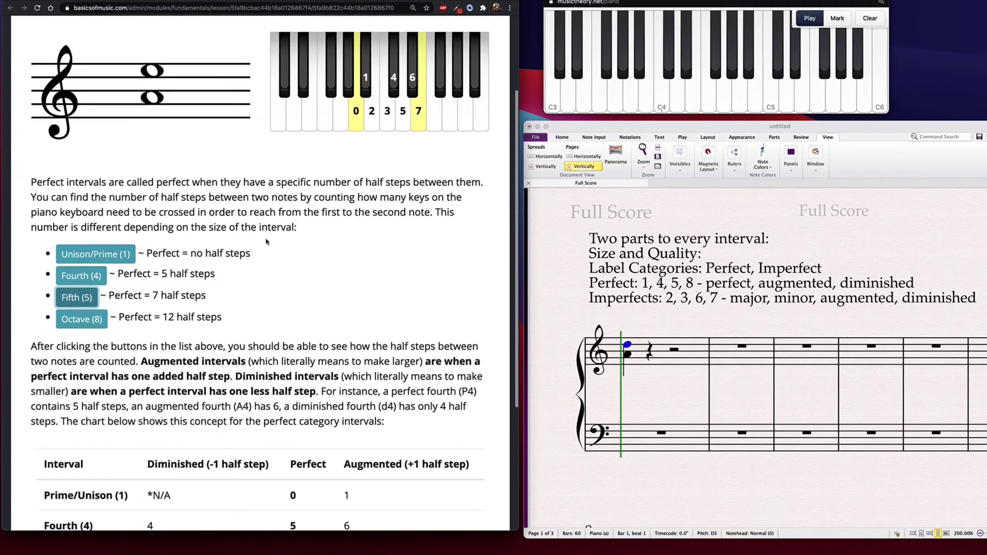
{"action": "scroll", "coordinate": [266, 241], "scroll_direction": "up", "scroll_amount": 1}
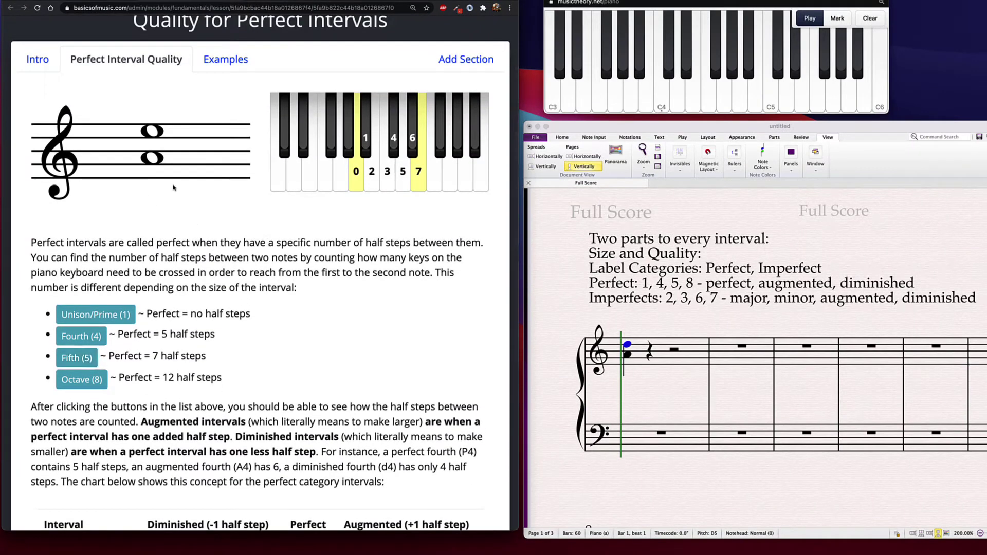
{"action": "left_click", "coordinate": [85, 336]}
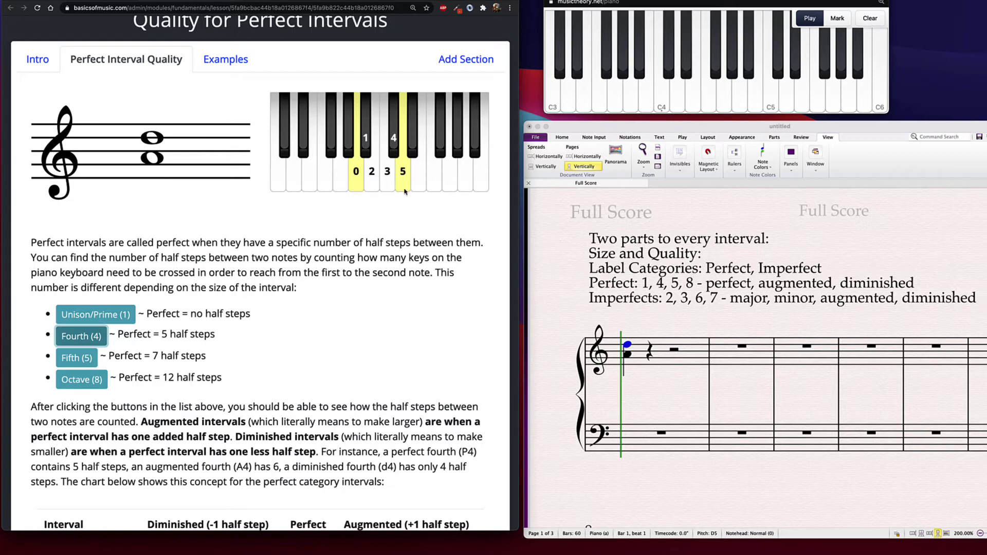
{"action": "scroll", "coordinate": [300, 255], "scroll_direction": "down", "scroll_amount": 1}
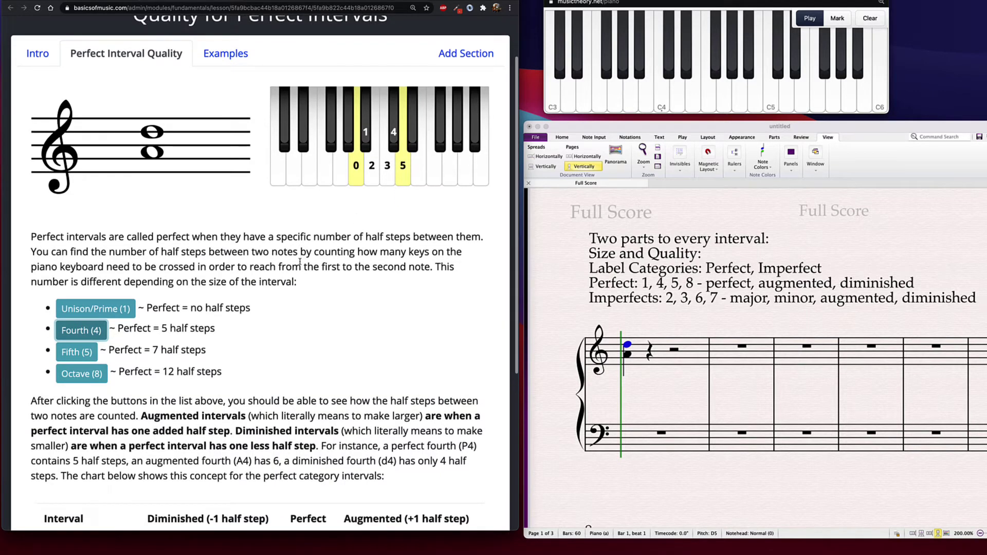
Highlight 'augmented, diminished' on the Perfect line of the score's text block.
{"action": "left_click", "coordinate": [759, 284]}
{"action": "double_click", "coordinate": [759, 284]}
{"action": "left_click_drag", "start_coordinate": [759, 284], "coordinate": [917, 281]}
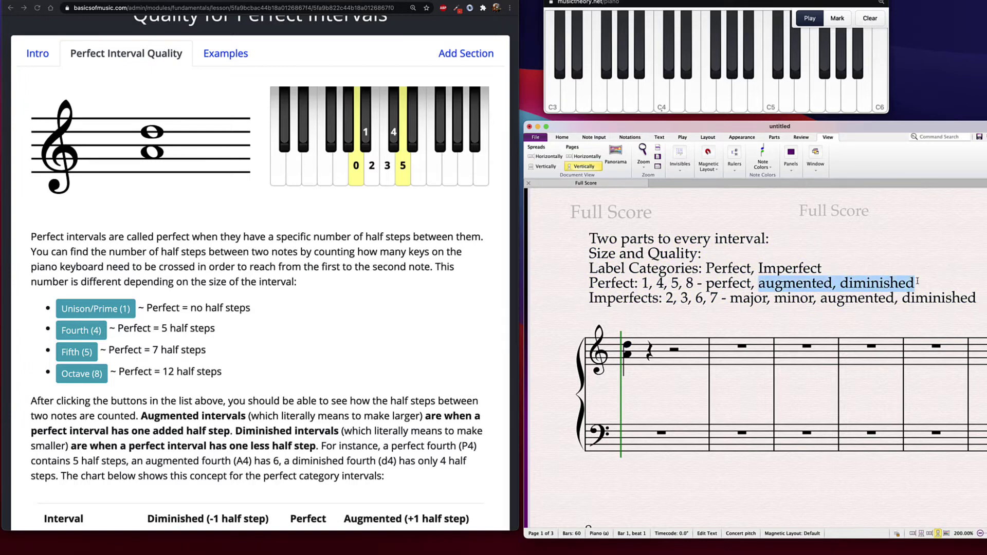
{"action": "left_click", "coordinate": [357, 219]}
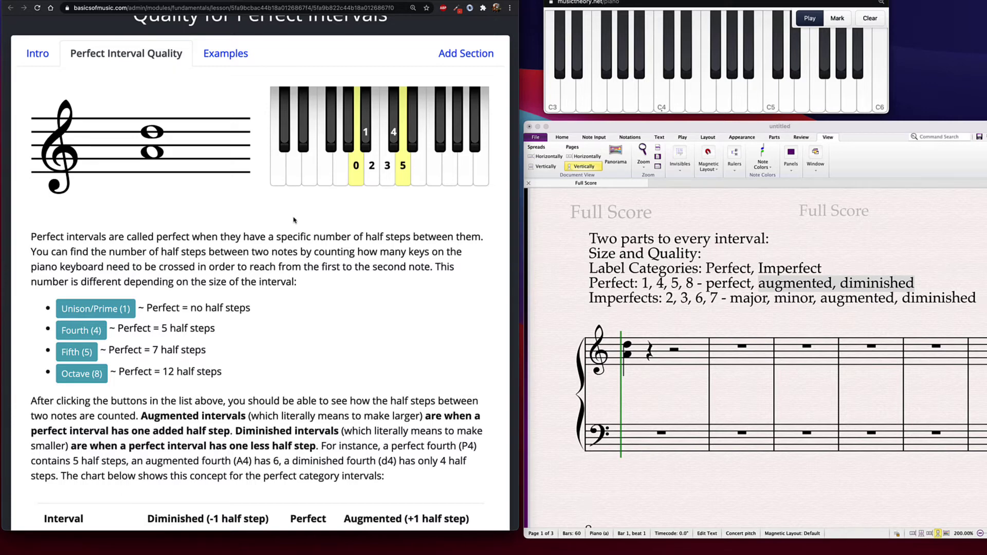
Highlight the chart's fourth half-step counts: 5 perfect, 6 augmented, 4 diminished.
{"action": "scroll", "coordinate": [294, 220], "scroll_direction": "down", "scroll_amount": 5}
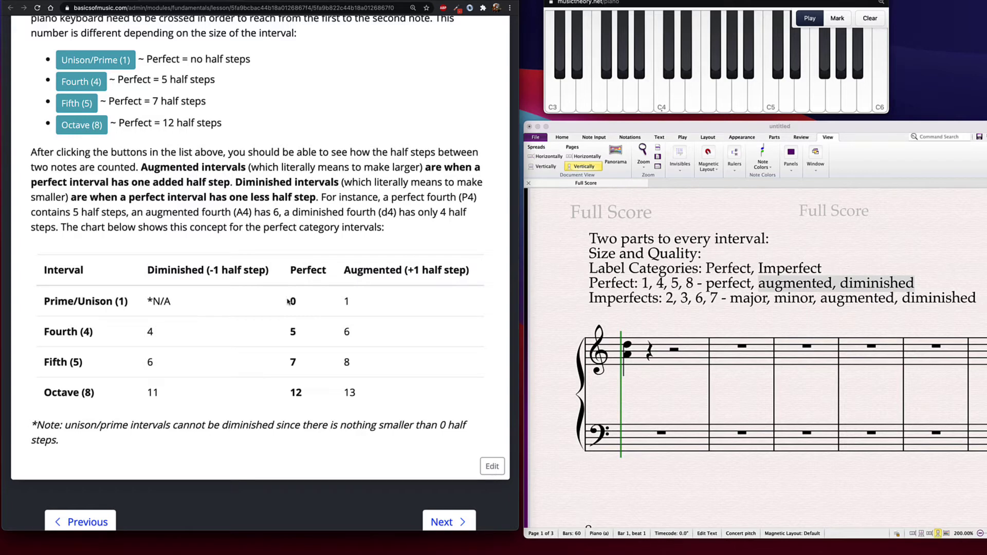
{"action": "double_click", "coordinate": [292, 332]}
{"action": "double_click", "coordinate": [344, 332]}
{"action": "left_click", "coordinate": [292, 333]}
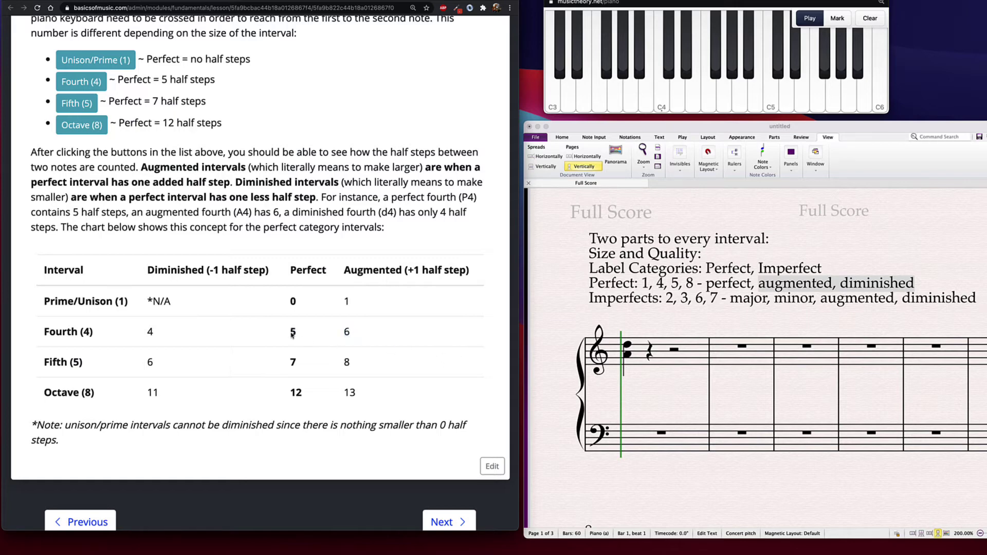
{"action": "double_click", "coordinate": [150, 332]}
{"action": "scroll", "coordinate": [238, 336], "scroll_direction": "up", "scroll_amount": 5}
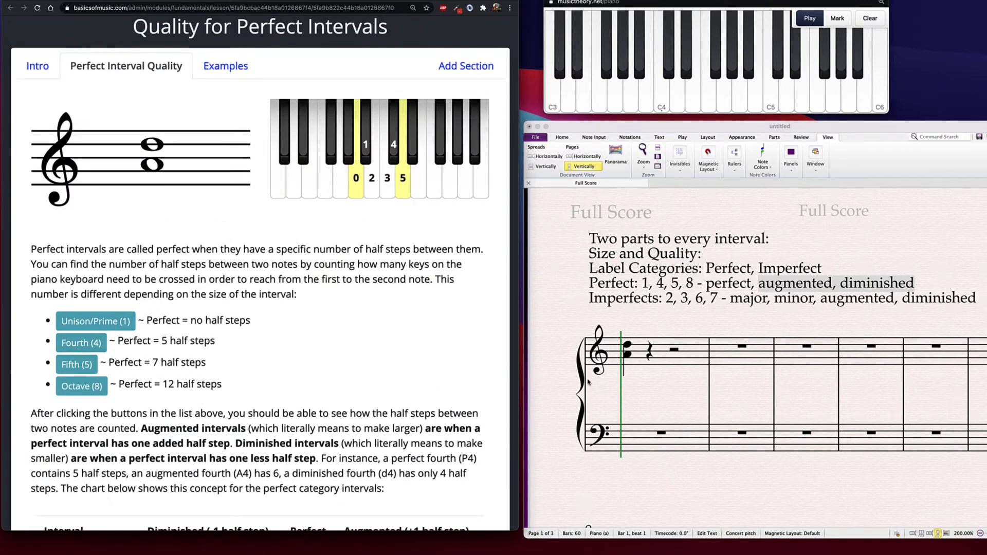
{"action": "left_click", "coordinate": [646, 379]}
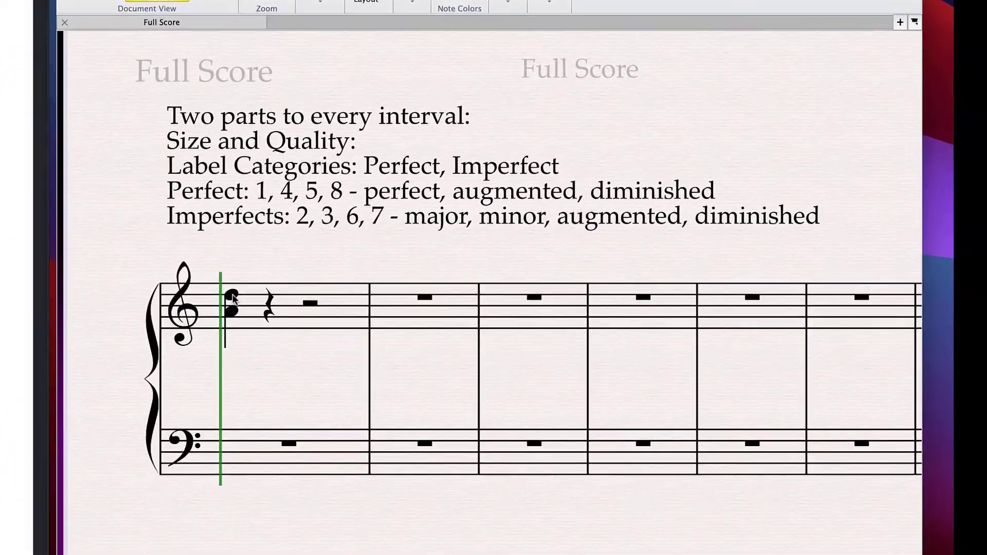
Add a sharp to the chord's top note so the first bar reads A and D sharp.
{"action": "left_click", "coordinate": [241, 298]}
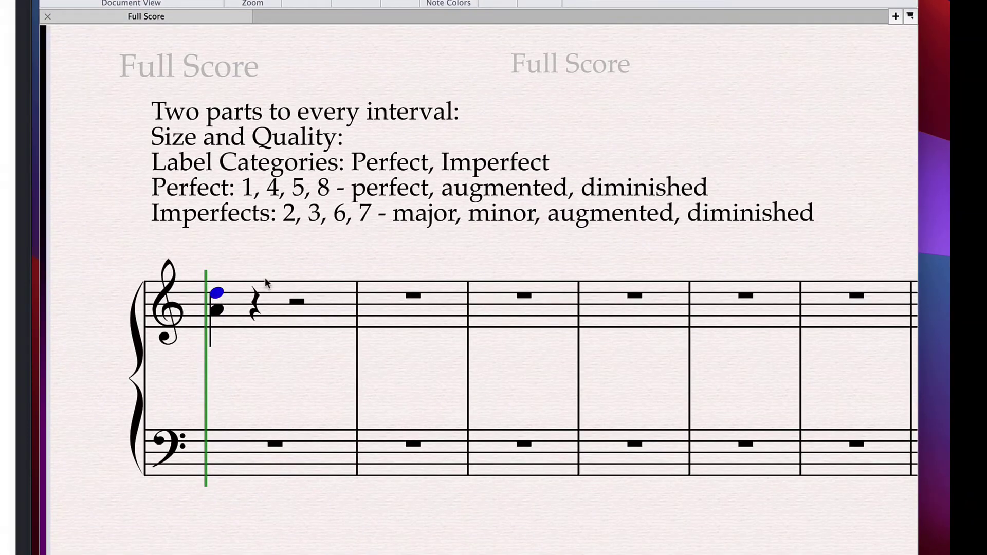
{"action": "key", "text": "plus"}
{"action": "key", "text": "Escape"}
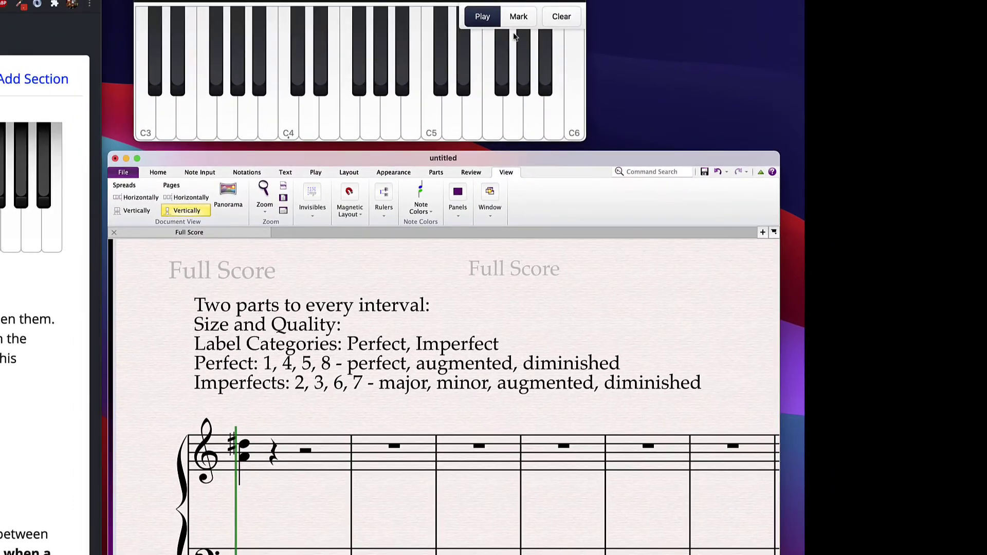
{"action": "left_click", "coordinate": [518, 20]}
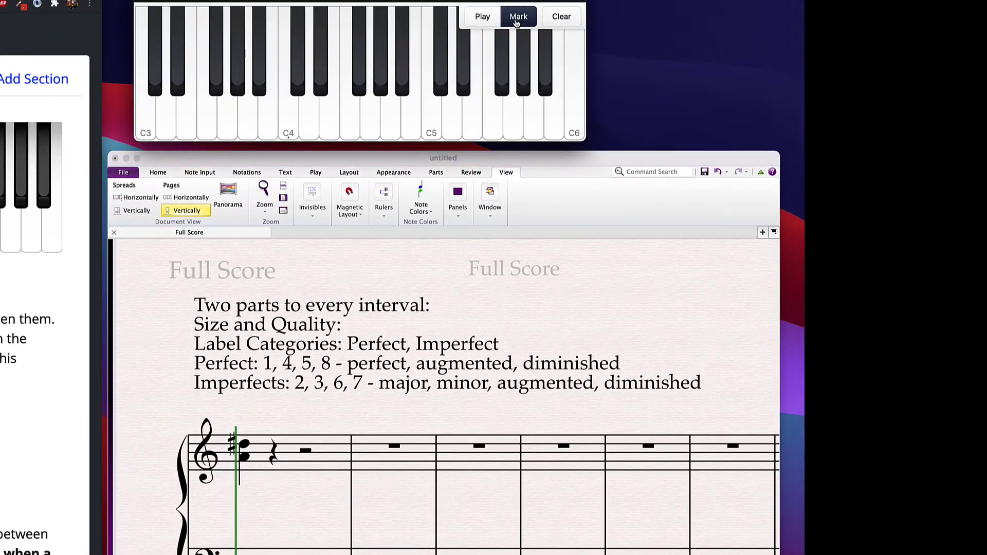
Mark A3 with D4, then D#4, on the web piano, and clear the marks.
{"action": "left_click", "coordinate": [251, 127]}
{"action": "left_click", "coordinate": [307, 129]}
{"action": "left_click", "coordinate": [309, 128]}
{"action": "left_click", "coordinate": [321, 85]}
{"action": "left_click", "coordinate": [320, 87]}
In the score, remove the top note's sharp and flat the lower note instead.
{"action": "left_click", "coordinate": [274, 404]}
{"action": "left_click", "coordinate": [243, 444]}
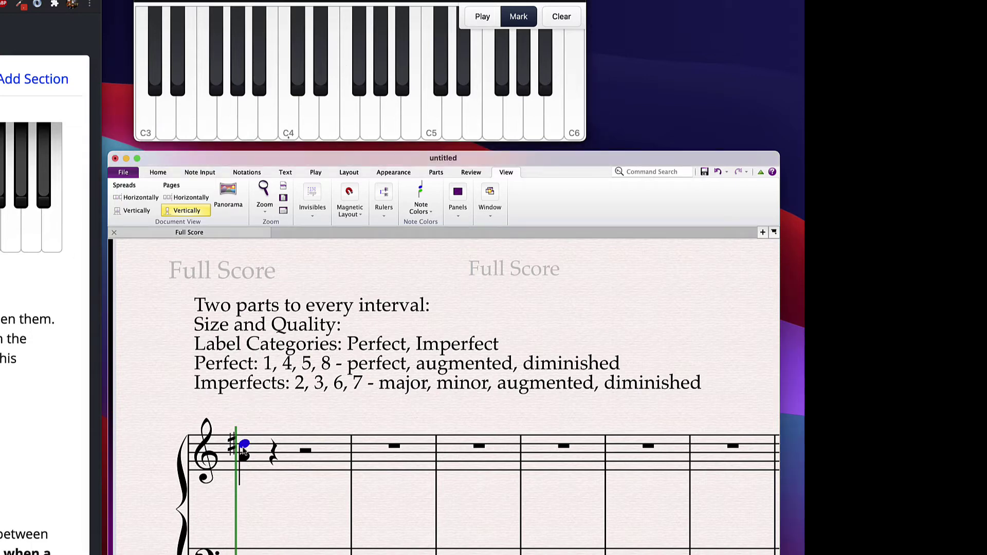
{"action": "key", "text": "-"}
{"action": "left_click", "coordinate": [241, 458]}
{"action": "key", "text": "Escape"}
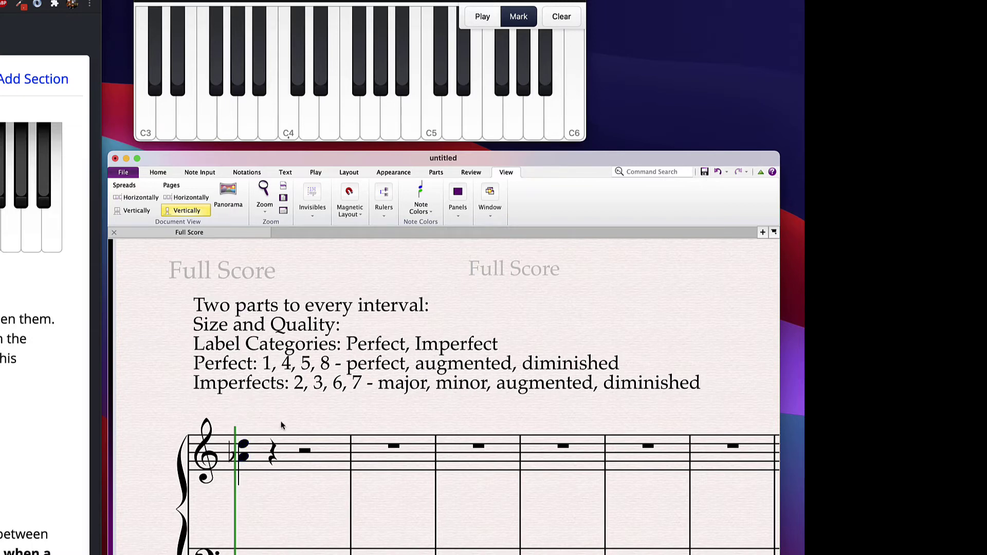
Mark the lower note's black key with D4 on the piano, then clear all marks.
{"action": "left_click", "coordinate": [247, 125]}
{"action": "left_click", "coordinate": [238, 87]}
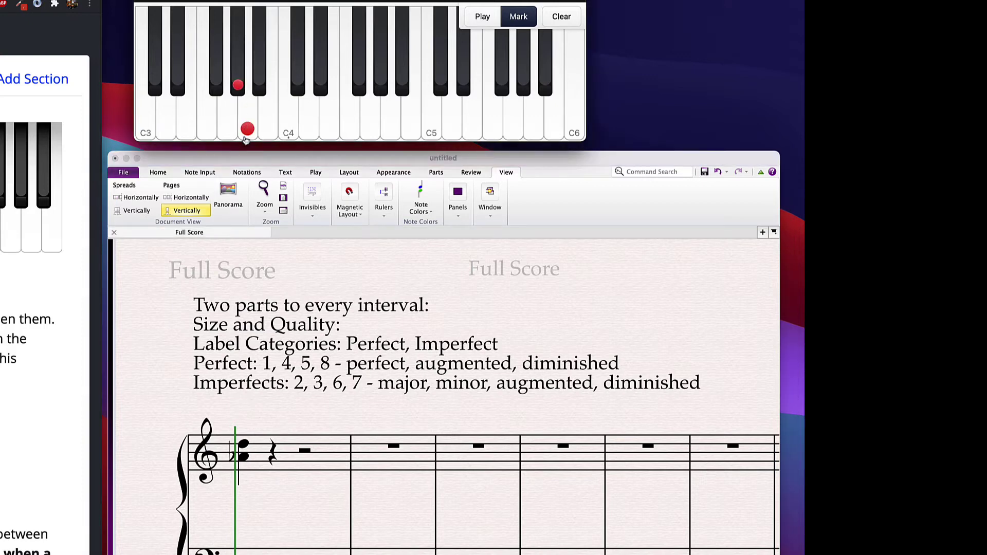
{"action": "left_click", "coordinate": [309, 125]}
{"action": "left_click", "coordinate": [247, 128]}
{"action": "left_click", "coordinate": [237, 85]}
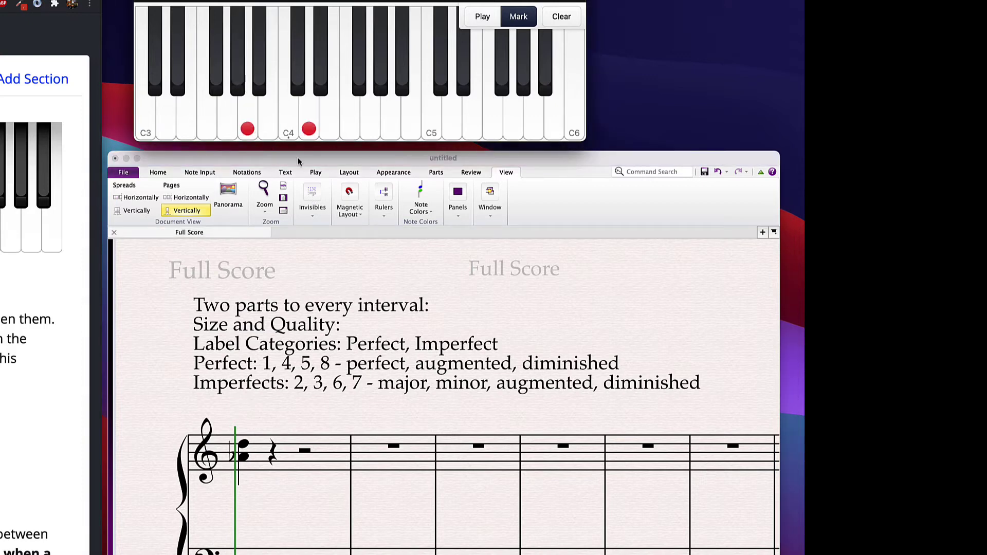
{"action": "left_click", "coordinate": [248, 129]}
{"action": "left_click", "coordinate": [239, 91]}
{"action": "left_click", "coordinate": [575, 15]}
Change the lower note from flat to natural, then sharp it in the score.
{"action": "left_click", "coordinate": [247, 419]}
{"action": "left_click", "coordinate": [243, 457]}
{"action": "key", "text": "n"}
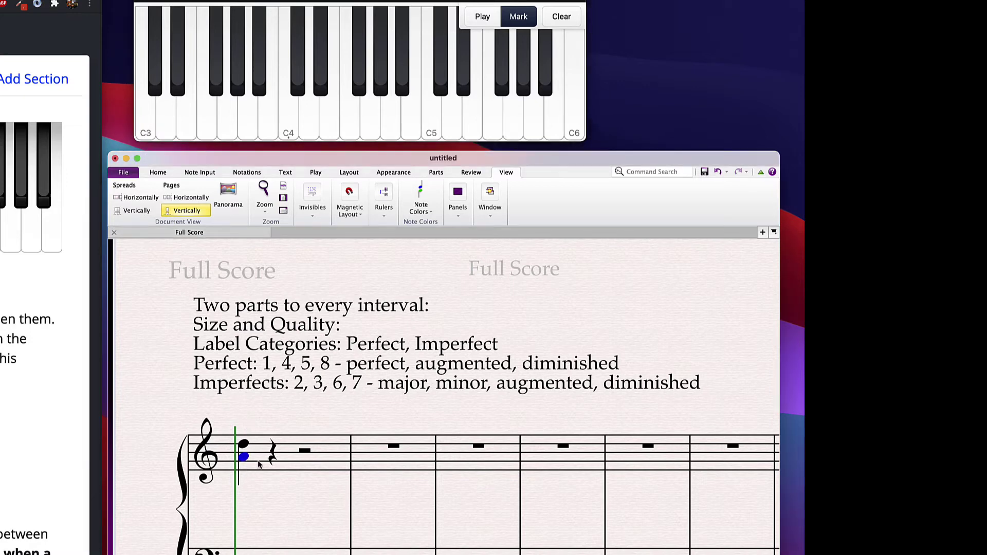
{"action": "key", "text": "plus"}
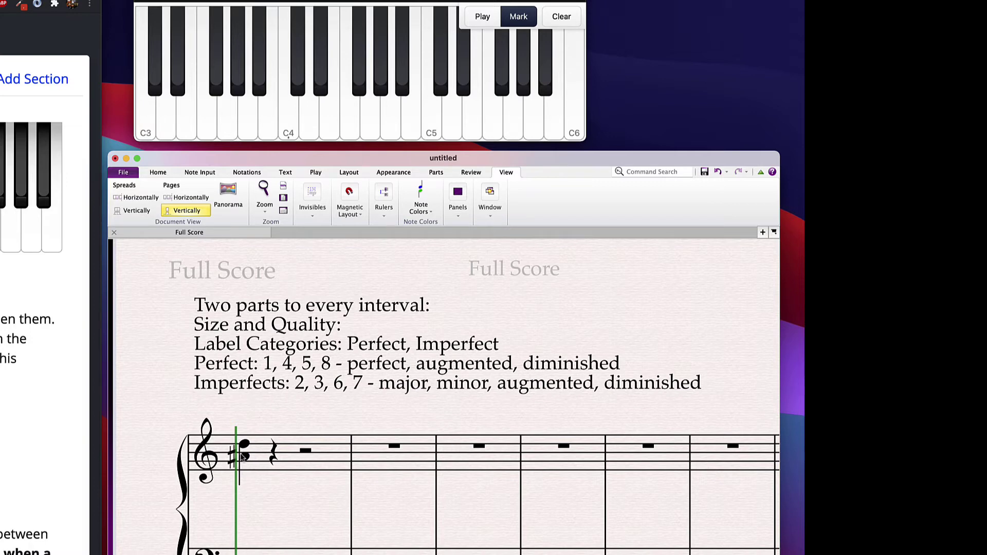
Mark A#3 and D4 on the web piano to match the interval.
{"action": "left_click", "coordinate": [247, 128]}
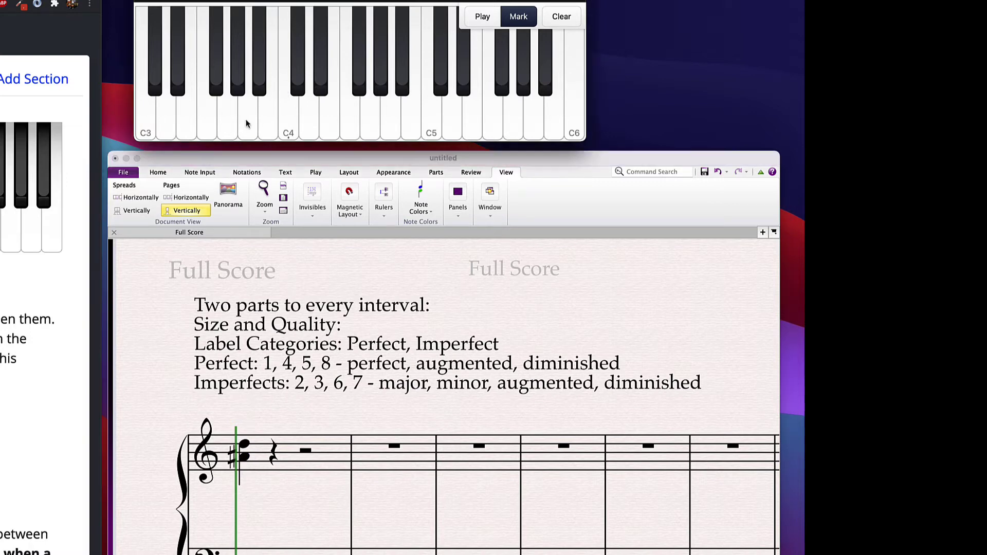
{"action": "left_click", "coordinate": [309, 128]}
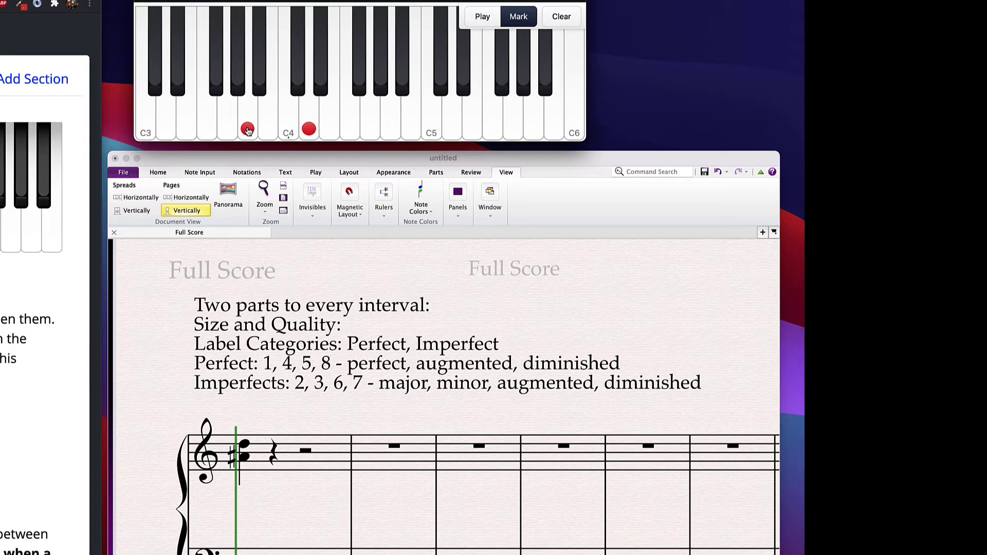
{"action": "left_click", "coordinate": [259, 92]}
{"action": "left_click", "coordinate": [247, 132]}
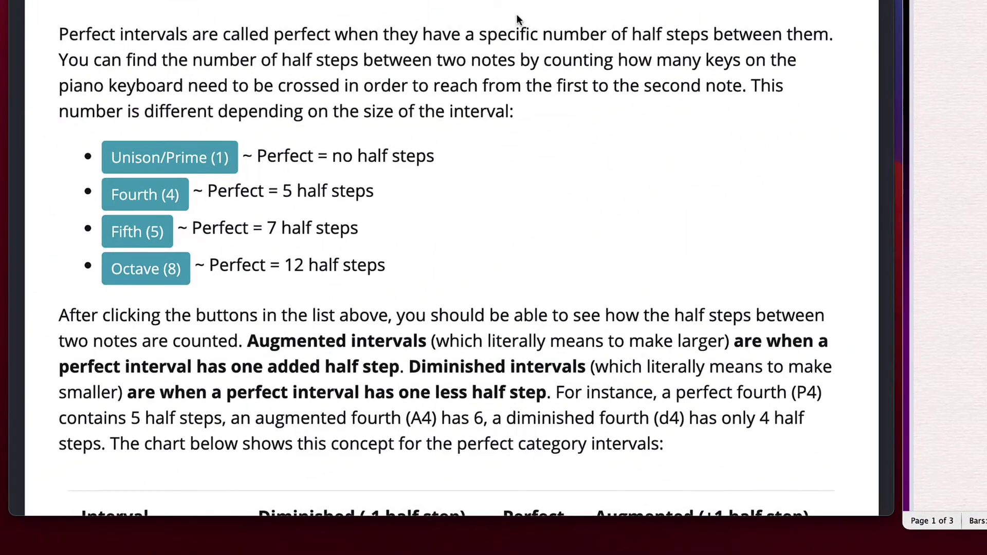
Highlight the Fourth row's diminished 4, perfect 5 and augmented 6 half-step values.
{"action": "scroll", "coordinate": [364, 82], "scroll_direction": "down", "scroll_amount": 9}
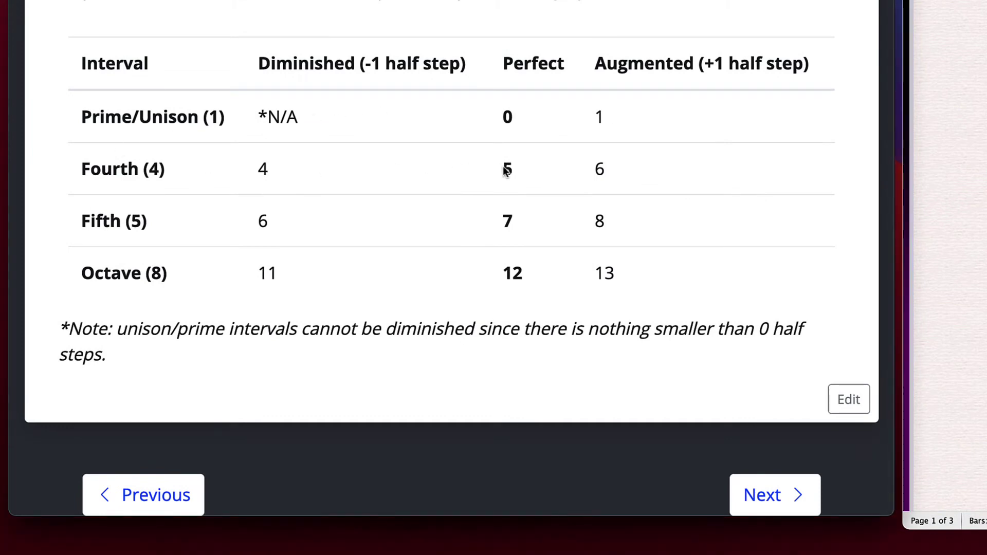
{"action": "left_click_drag", "start_coordinate": [513, 169], "coordinate": [501, 172]}
{"action": "left_click_drag", "start_coordinate": [273, 174], "coordinate": [252, 173]}
{"action": "scroll", "coordinate": [729, 159], "scroll_direction": "up", "scroll_amount": 1}
{"action": "left_click", "coordinate": [668, 173]}
{"action": "left_click_drag", "start_coordinate": [668, 173], "coordinate": [291, 170]}
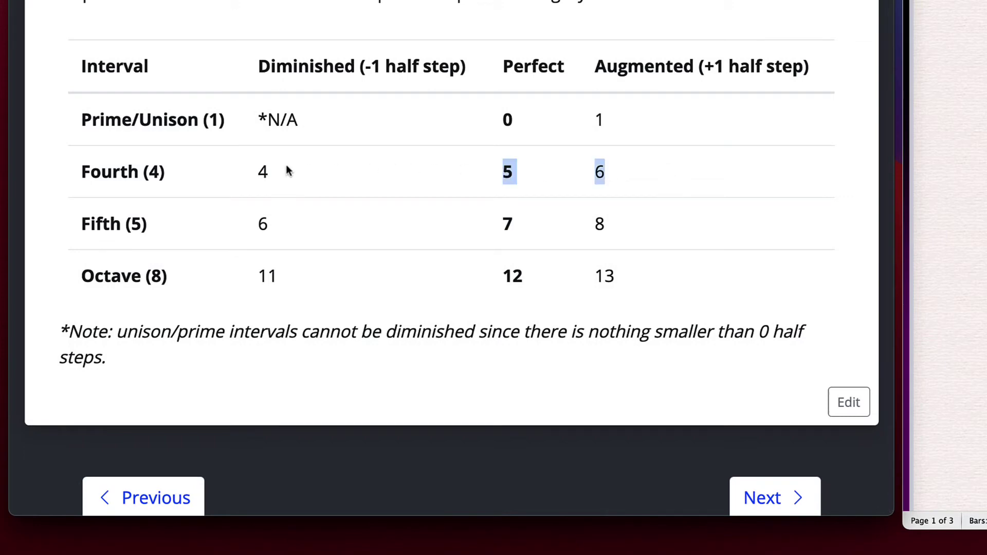
{"action": "left_click", "coordinate": [626, 167]}
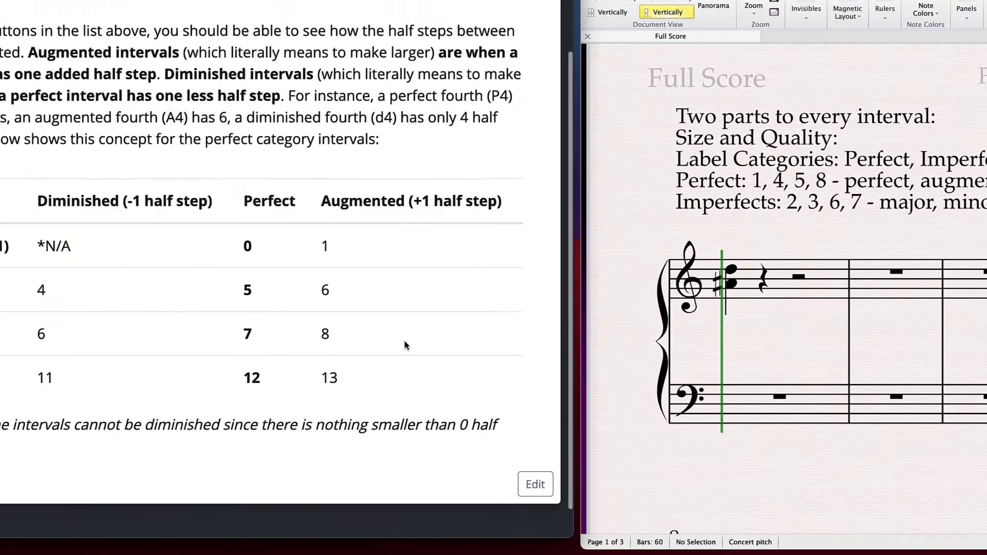
Select the sharped lower notehead of the first-bar chord in the score.
{"action": "scroll", "coordinate": [10, 298], "scroll_direction": "up", "scroll_amount": 5}
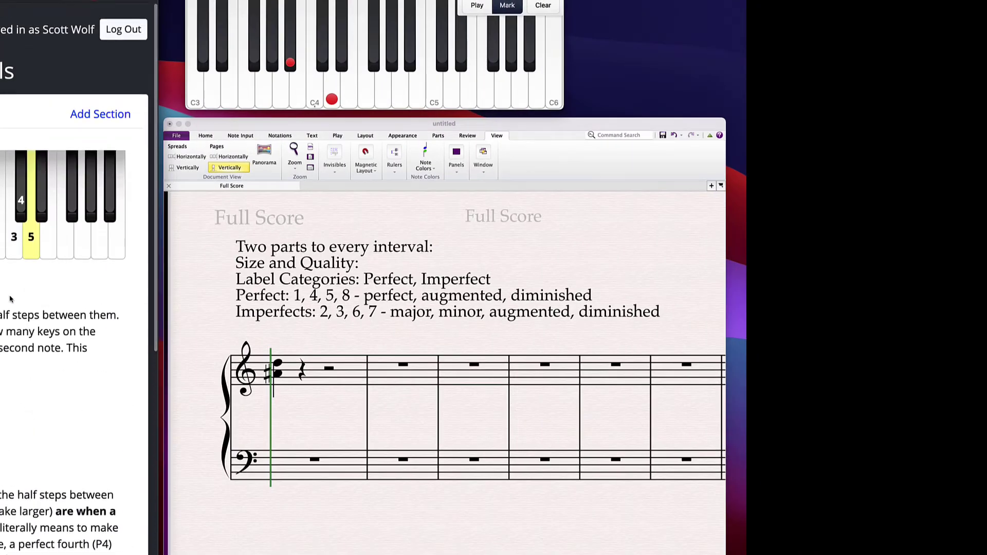
{"action": "left_click", "coordinate": [264, 400]}
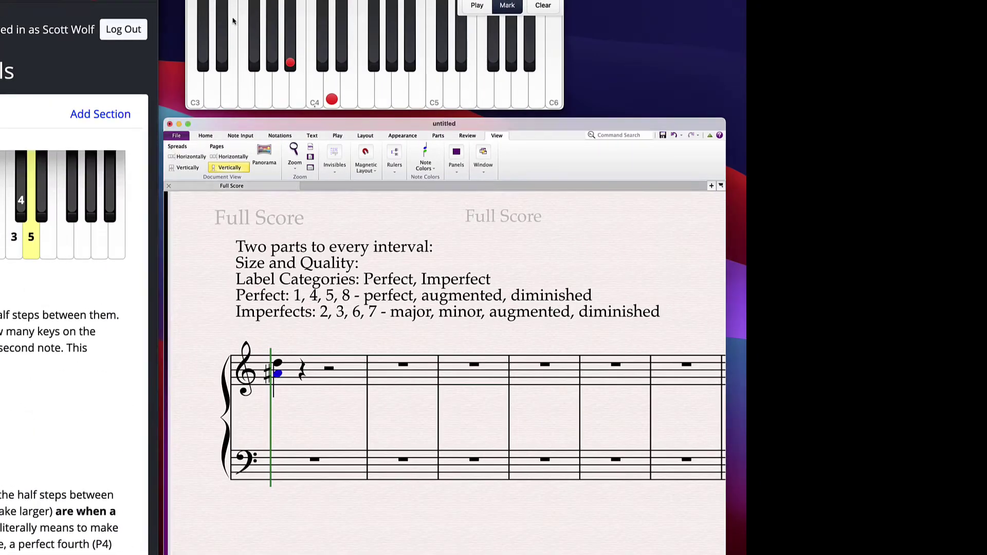